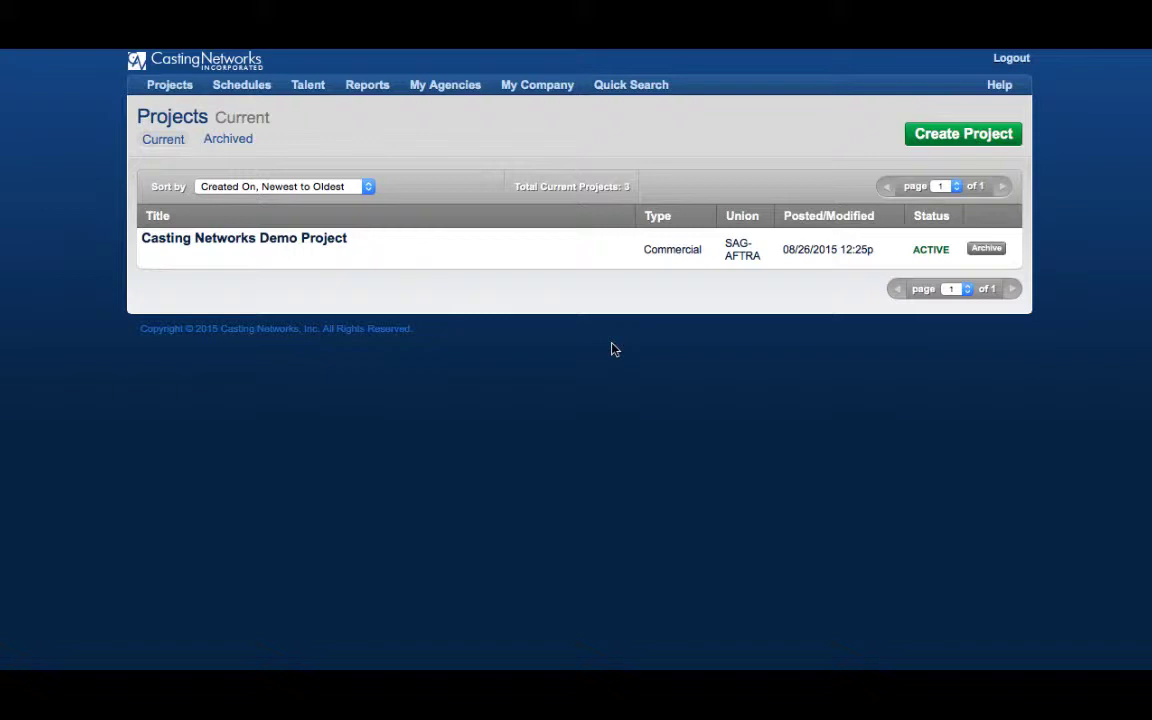
# Open the Day 1 9/1/15 session from the Casting Networks Demo Project's Sessions list
pyautogui.click(276, 240)
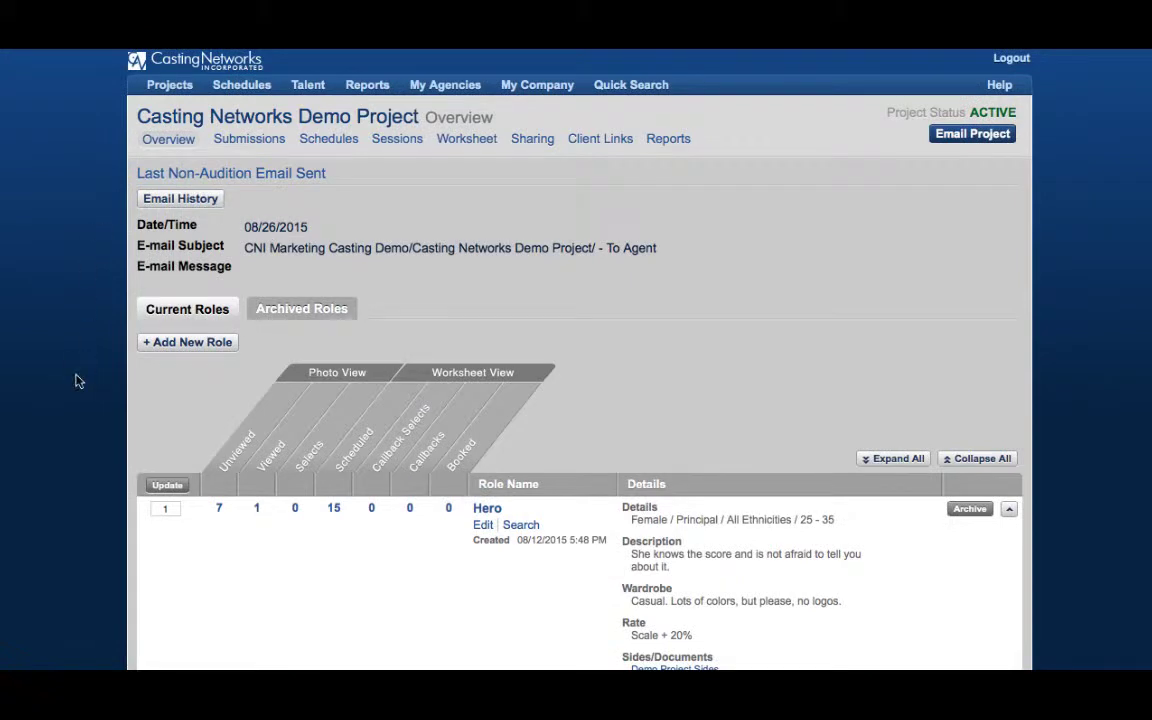
pyautogui.click(397, 141)
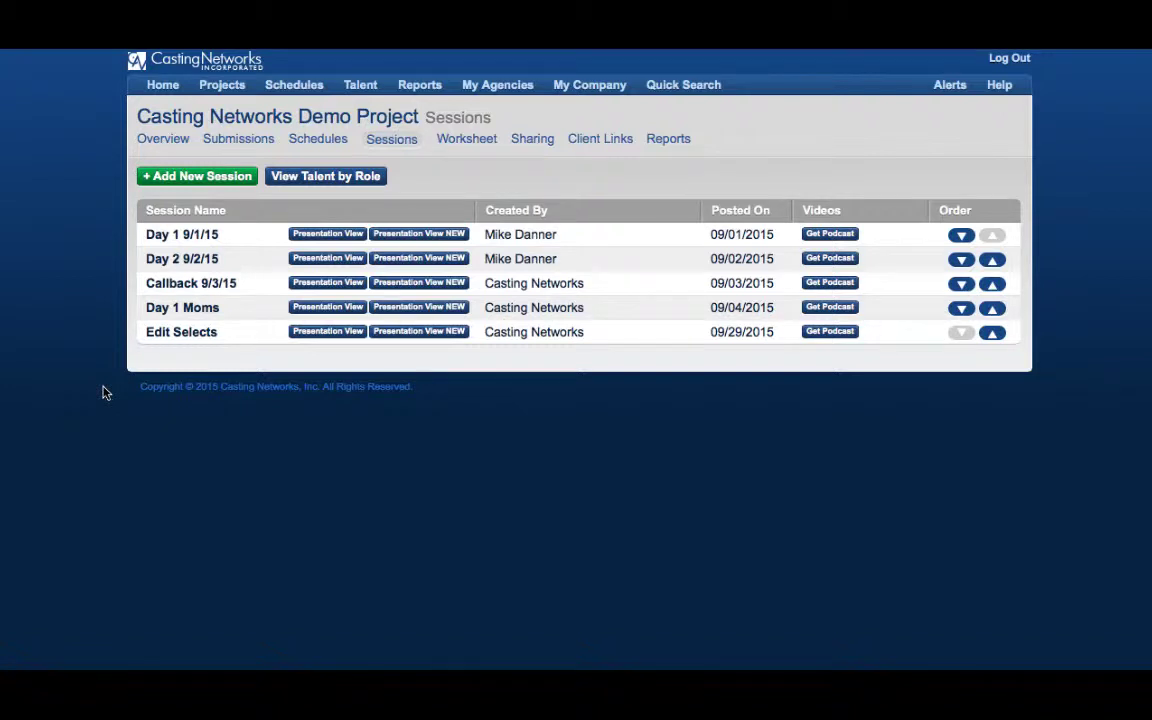
pyautogui.click(165, 235)
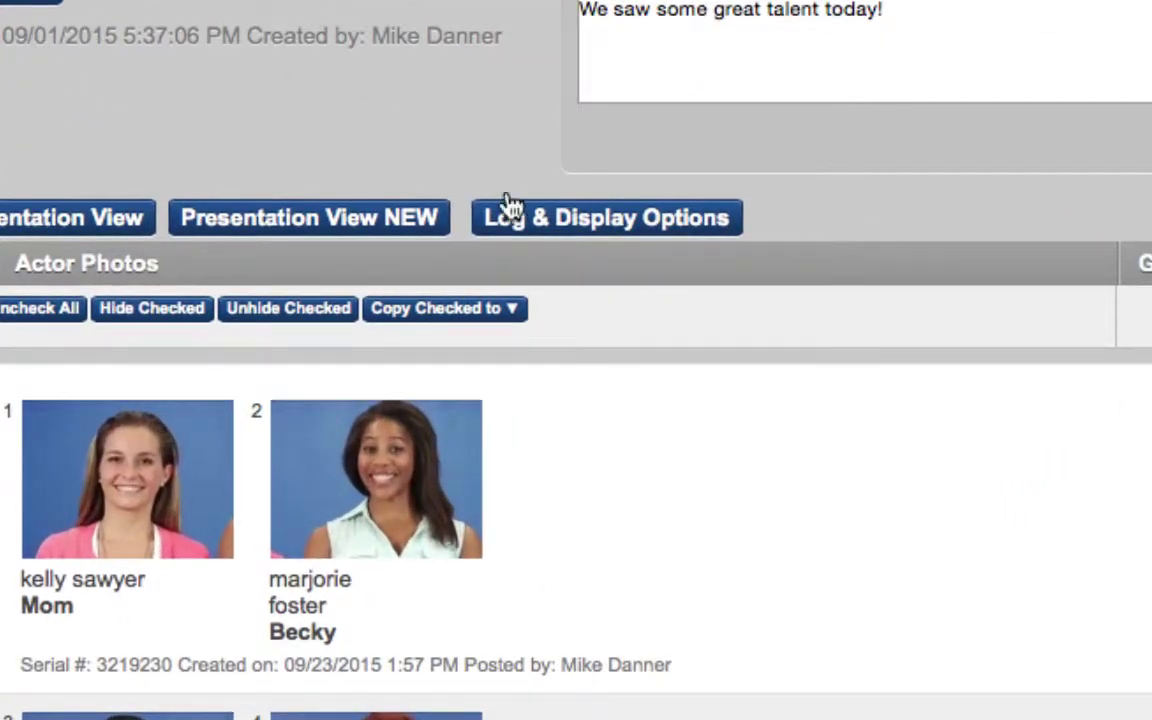
# In Log & Display Options, set Start Log Group to 101 and Actor to 201
pyautogui.click(515, 227)
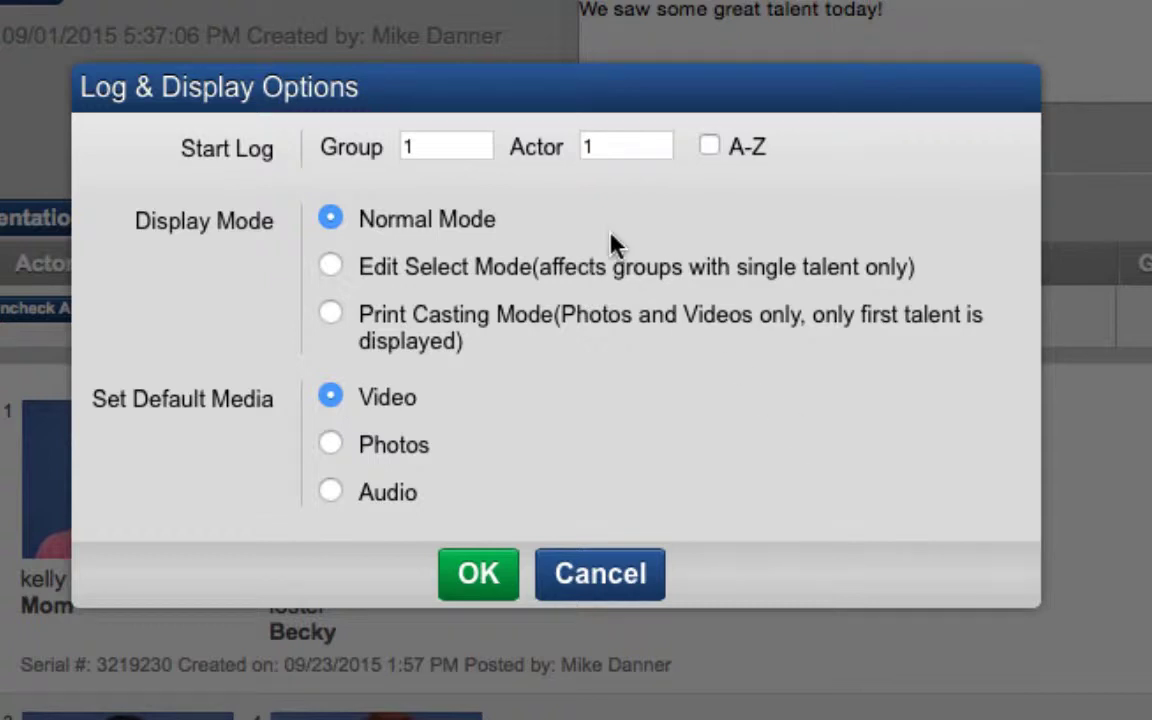
pyautogui.click(460, 147)
pyautogui.write('01')
pyautogui.click(604, 141)
pyautogui.press('BackSpace')
pyautogui.write('201')
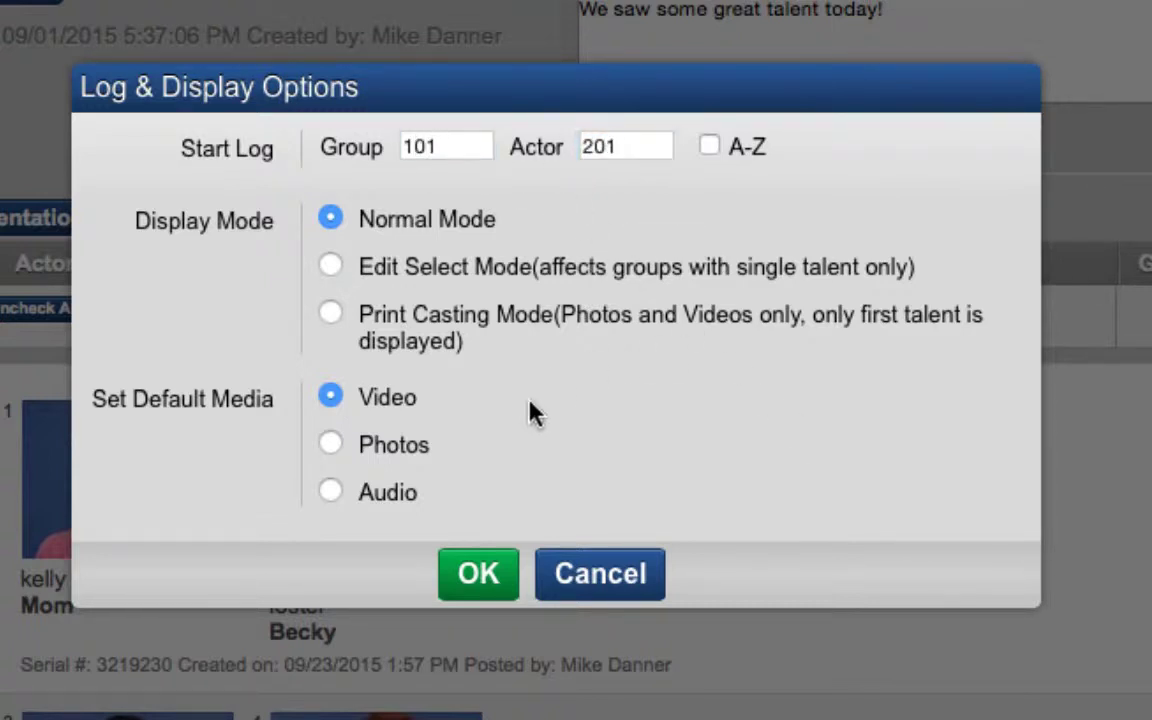
pyautogui.click(476, 570)
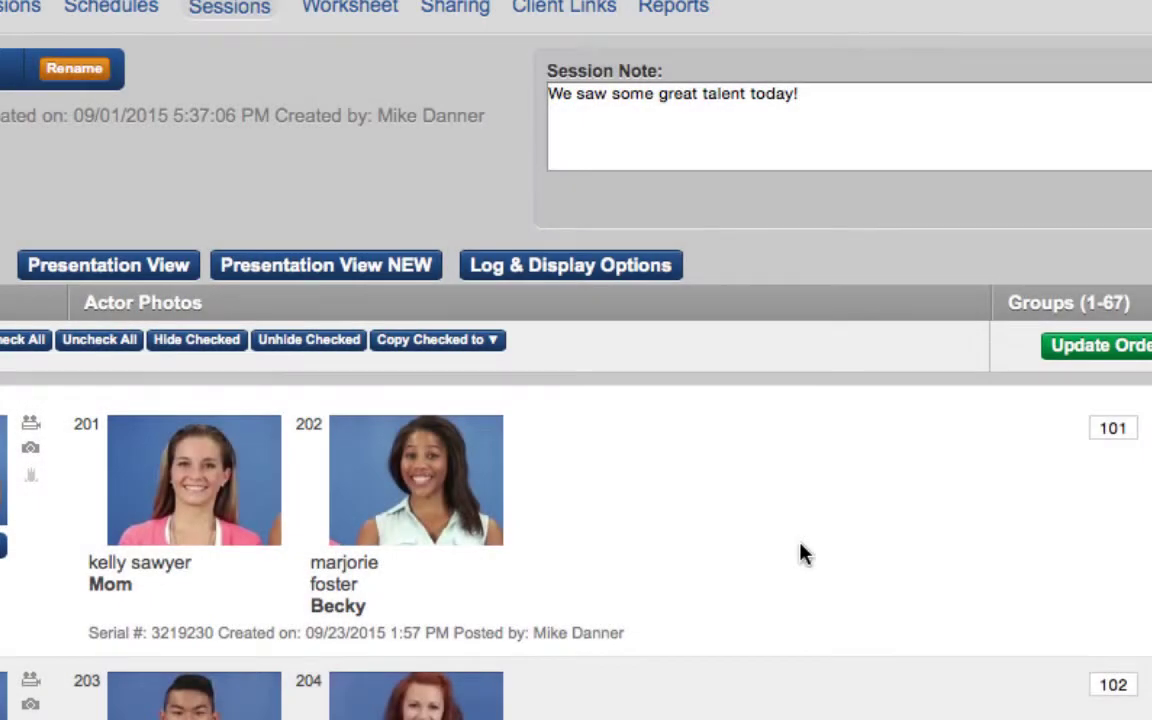
# Turn on A-Z lettered actor labels in Log & Display Options
pyautogui.click(567, 267)
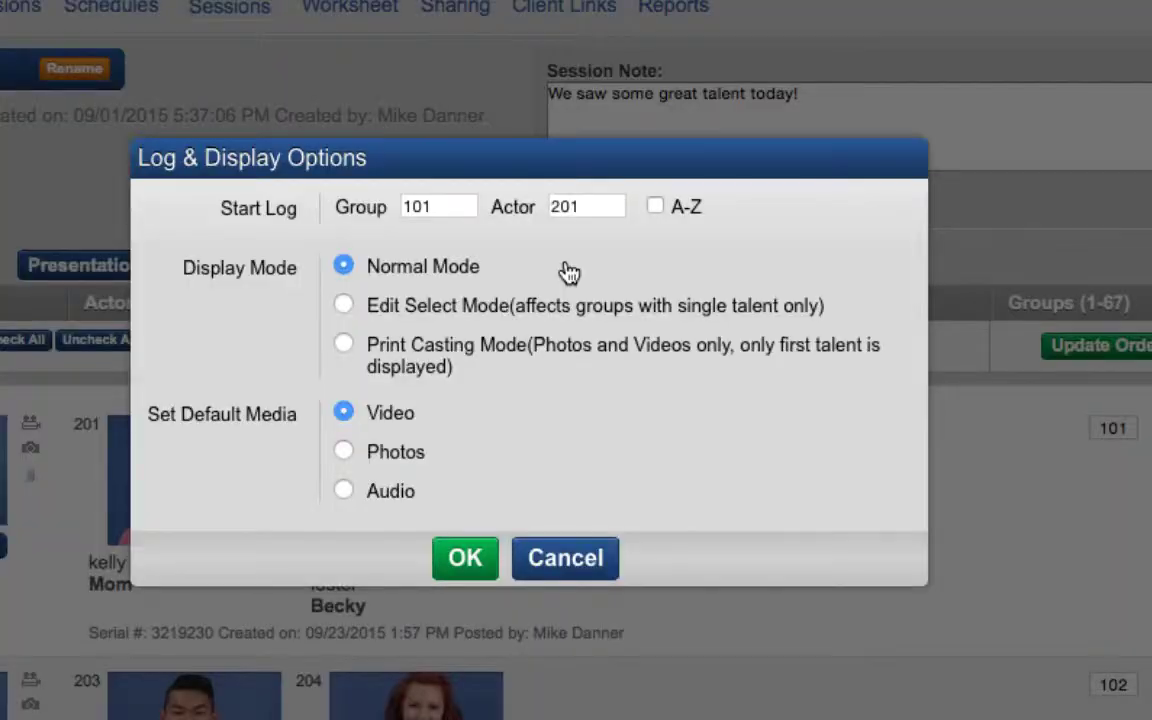
pyautogui.click(655, 206)
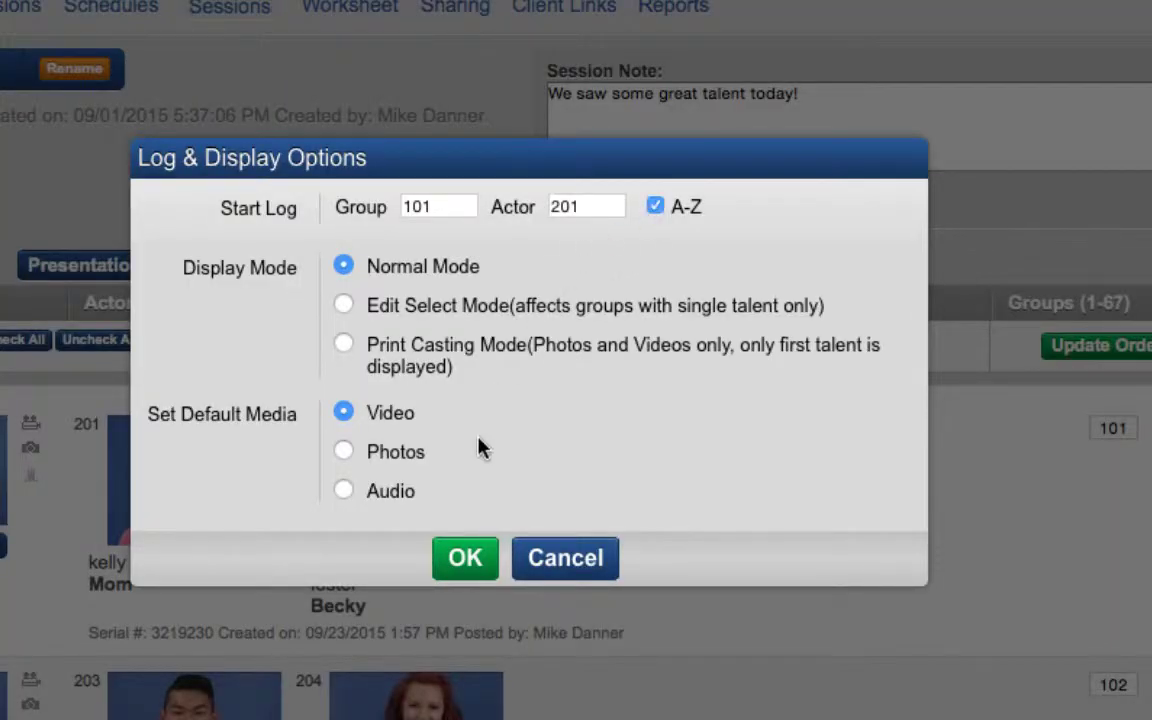
pyautogui.click(465, 557)
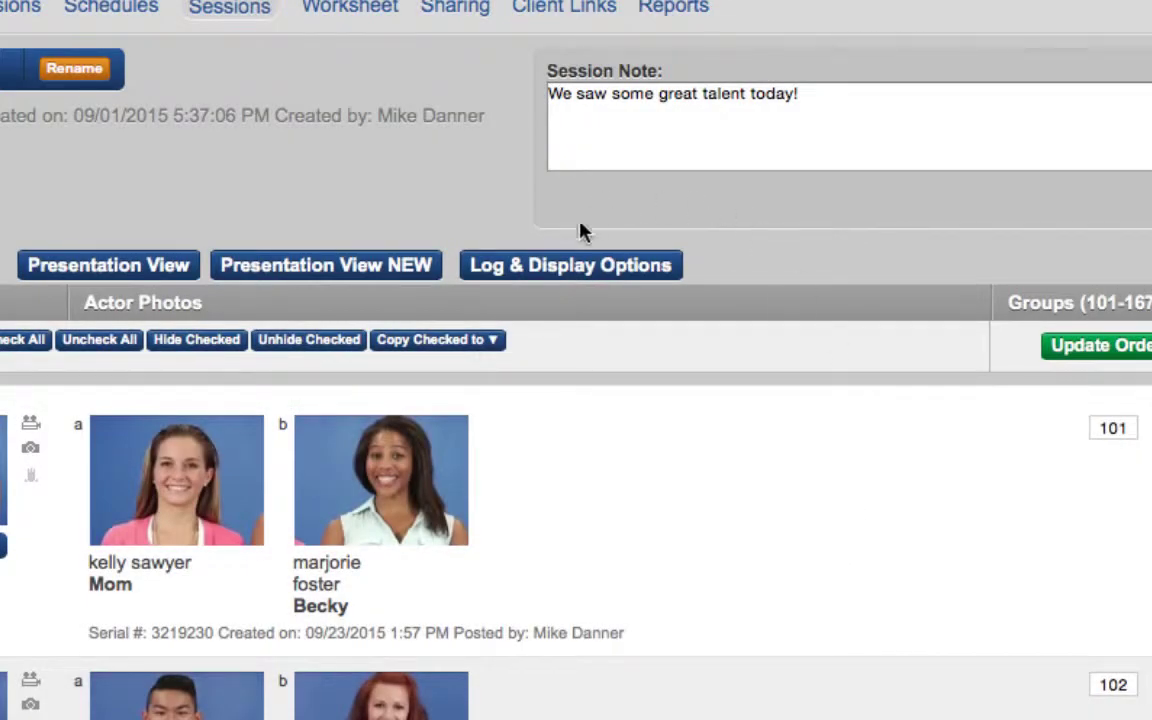
# Reset the starting log Group and Actor numbers back to 1
pyautogui.click(576, 265)
pyautogui.write('1')
pyautogui.press('Tab')
pyautogui.write('1')
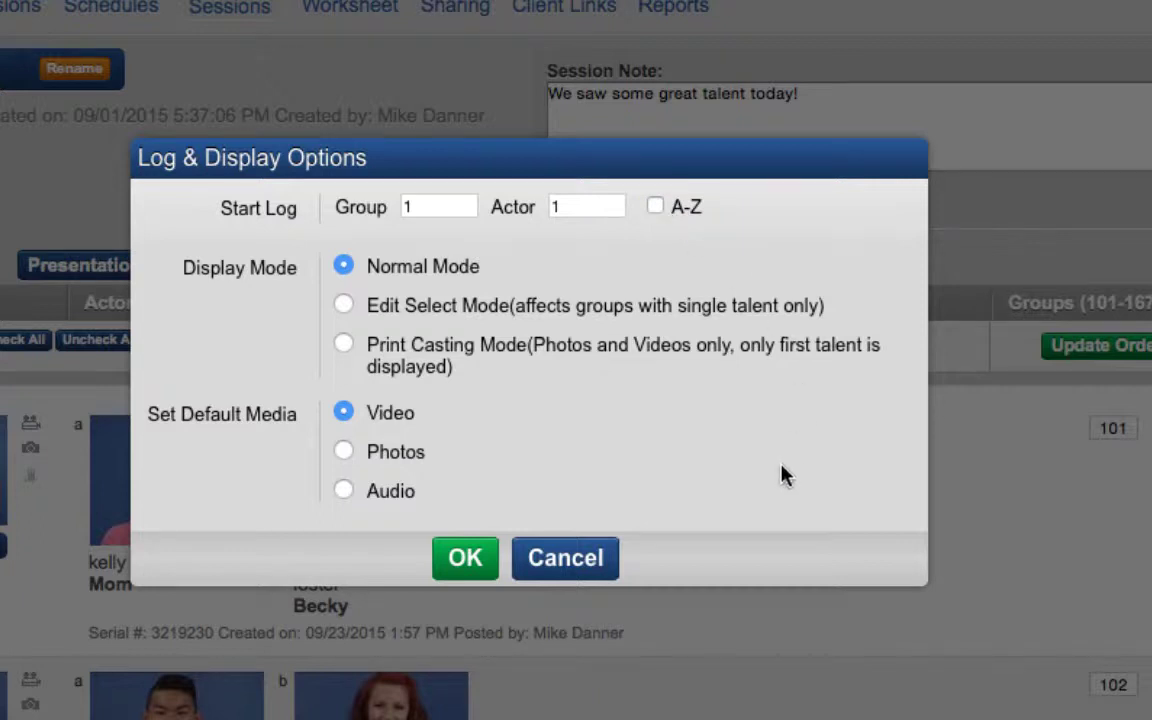
pyautogui.click(465, 560)
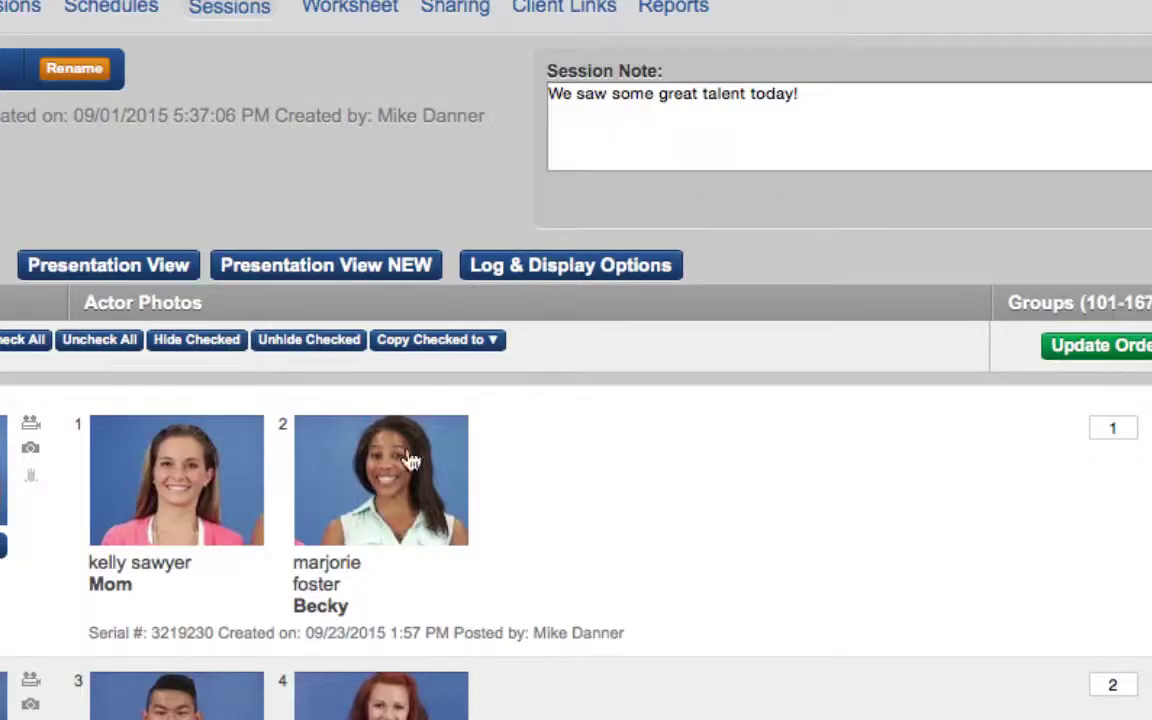
pyautogui.click(123, 265)
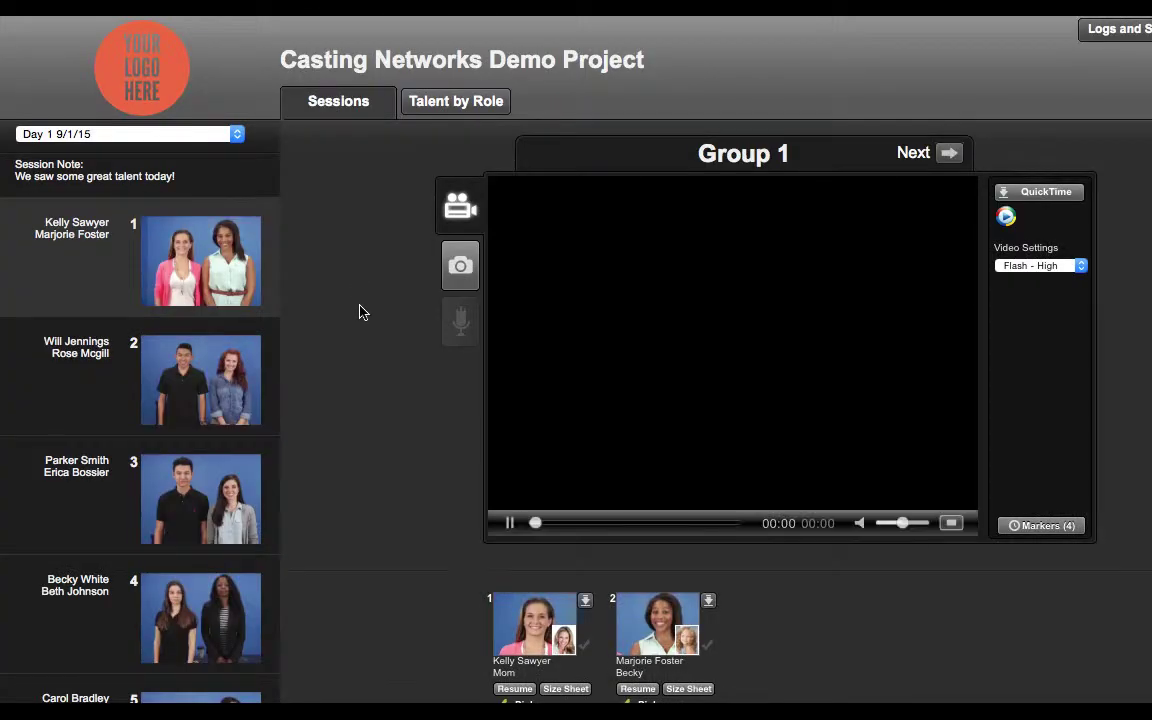
pyautogui.click(510, 526)
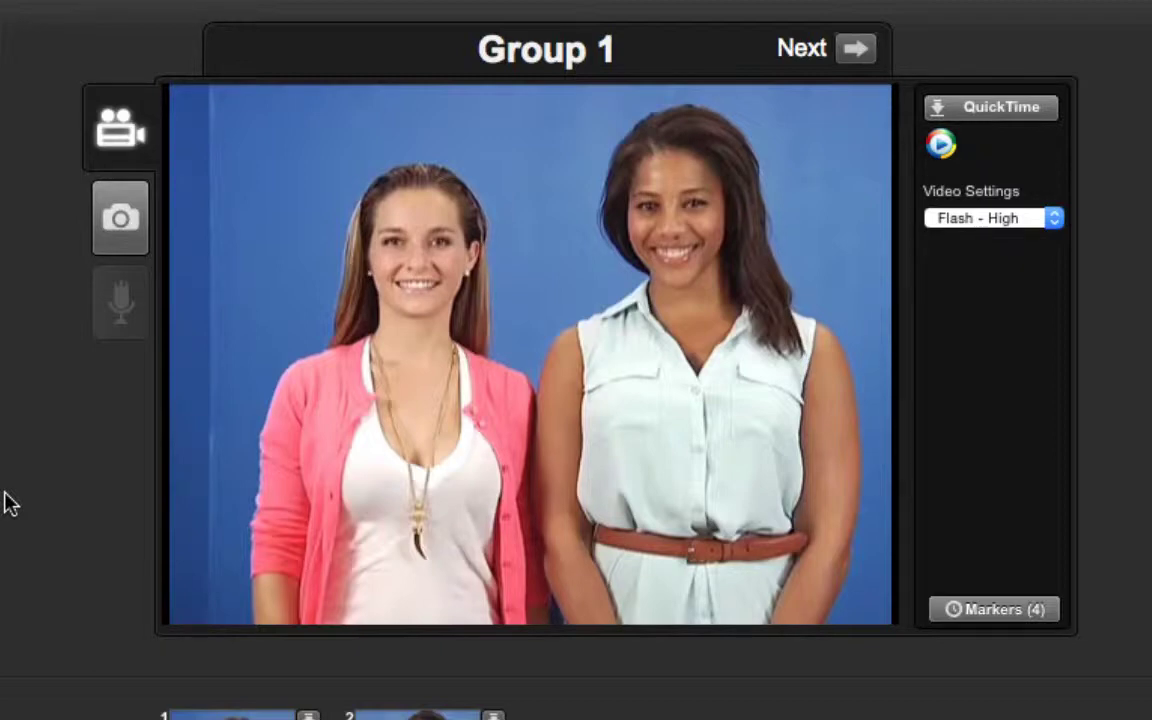
pyautogui.scroll(-5, 8, 503)
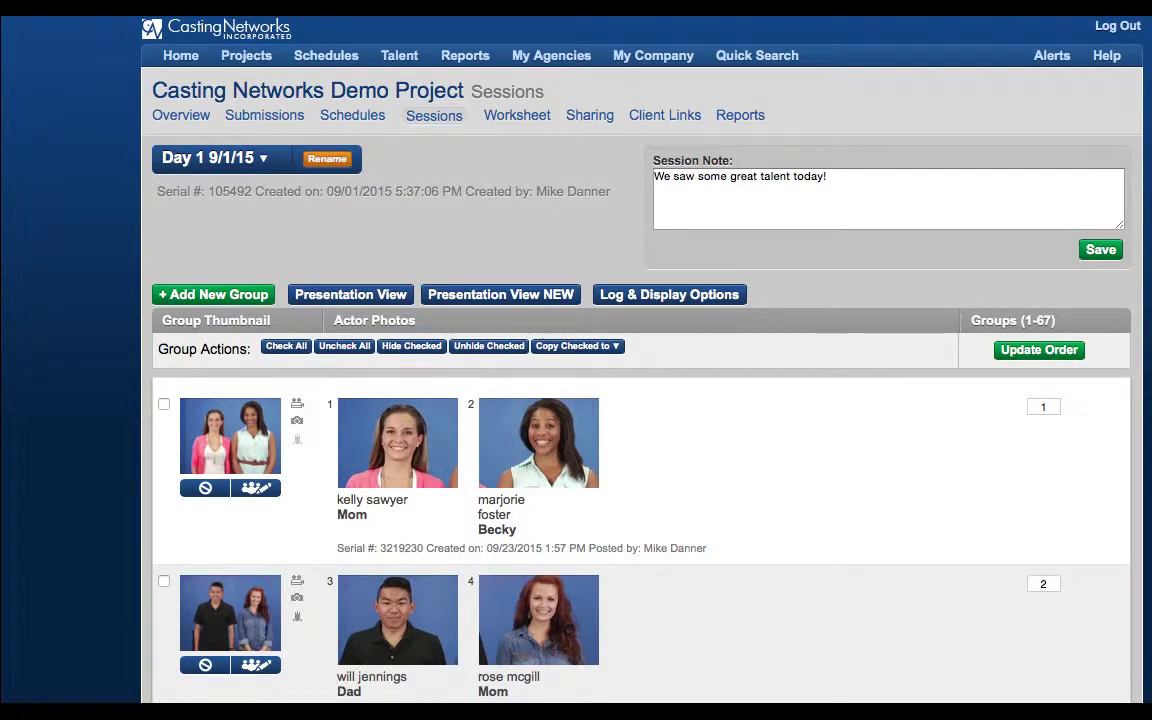
# Switch to the Edit Selects session, apply Edit Select Mode, and open group 1 for editing
pyautogui.click(263, 158)
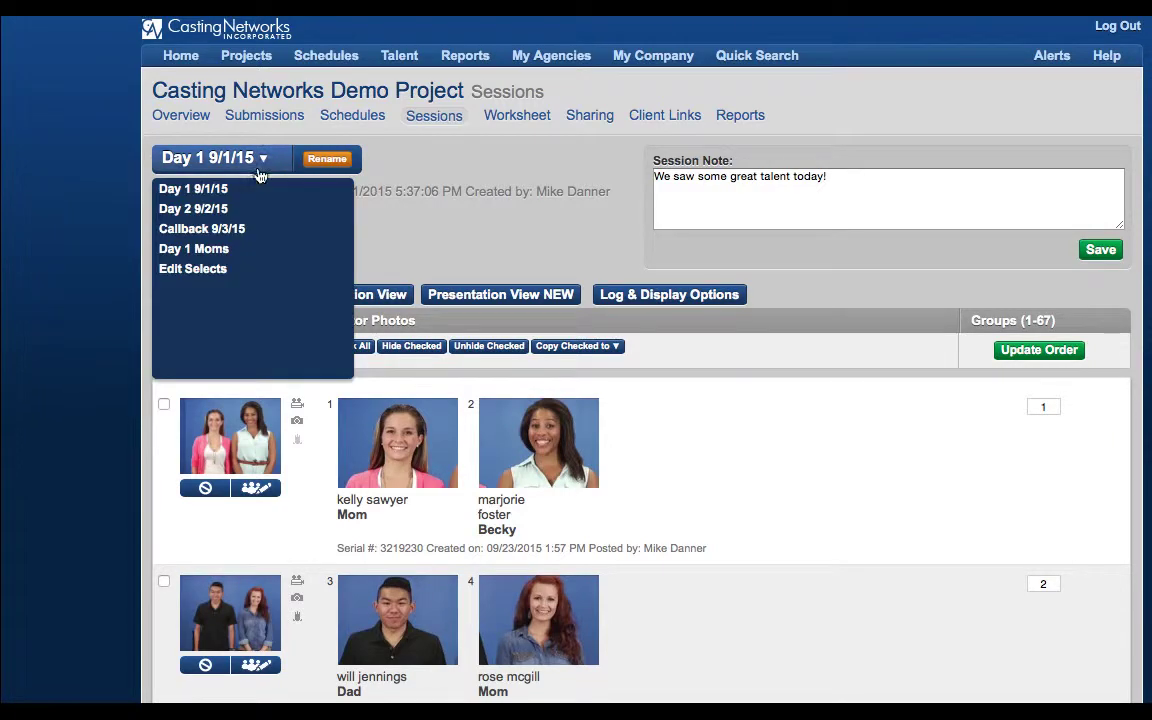
pyautogui.click(228, 270)
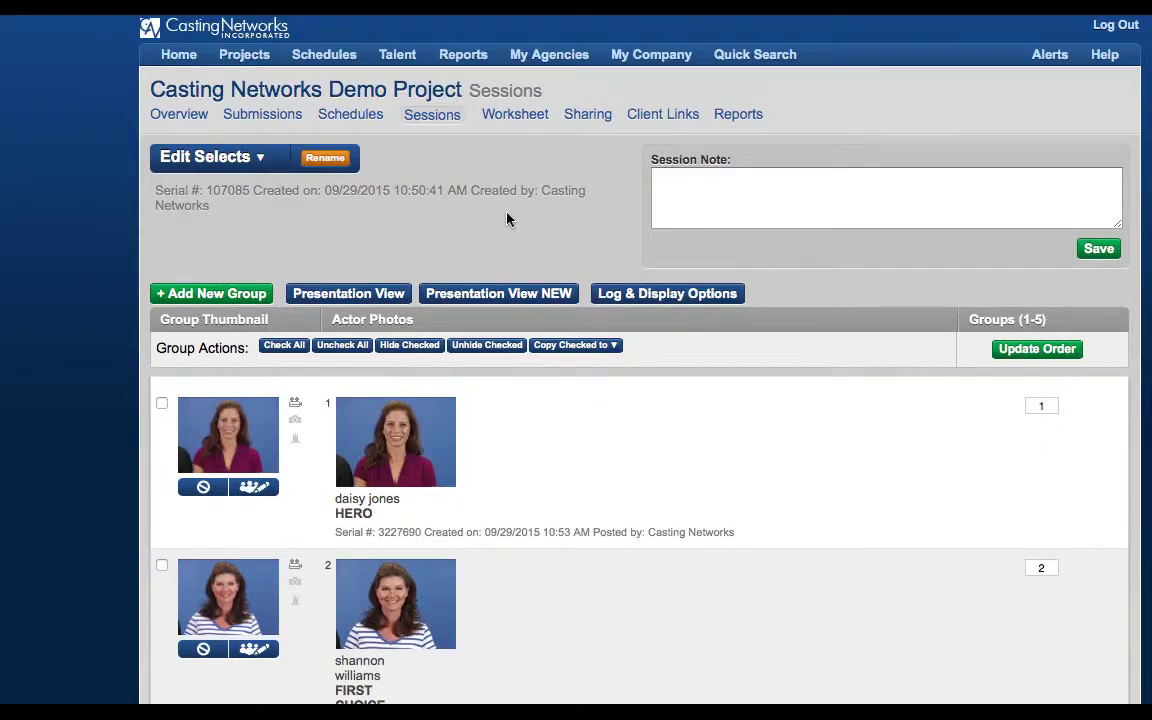
pyautogui.click(663, 293)
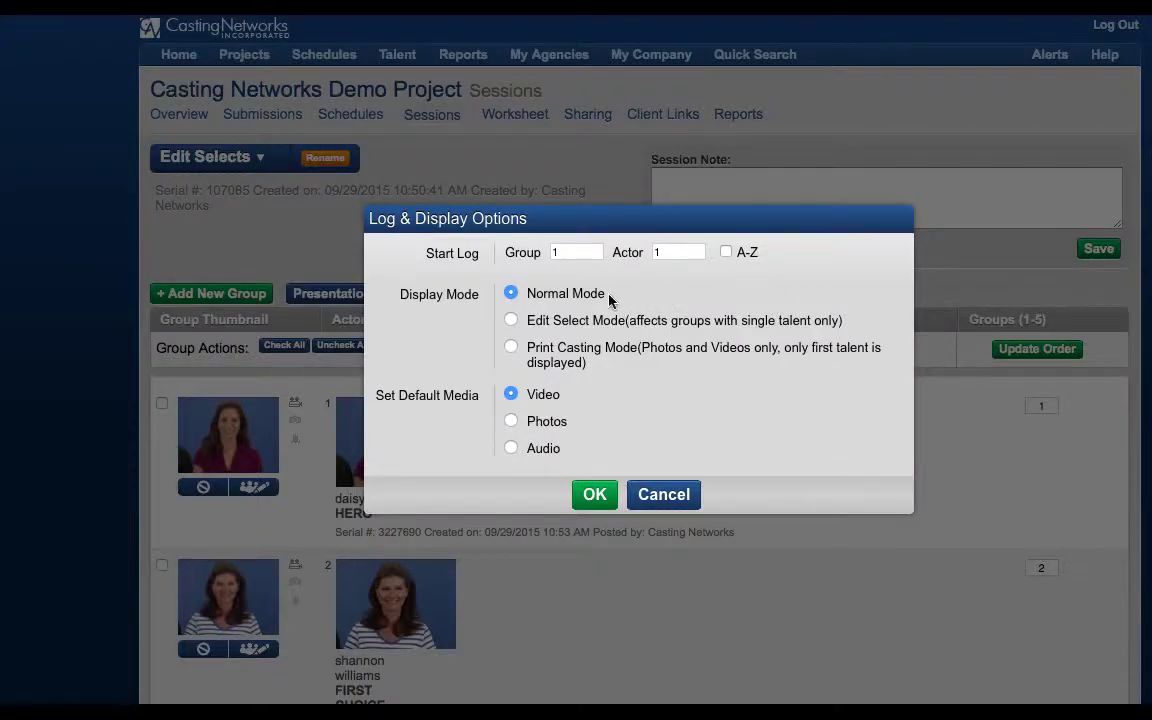
pyautogui.click(511, 320)
pyautogui.click(594, 495)
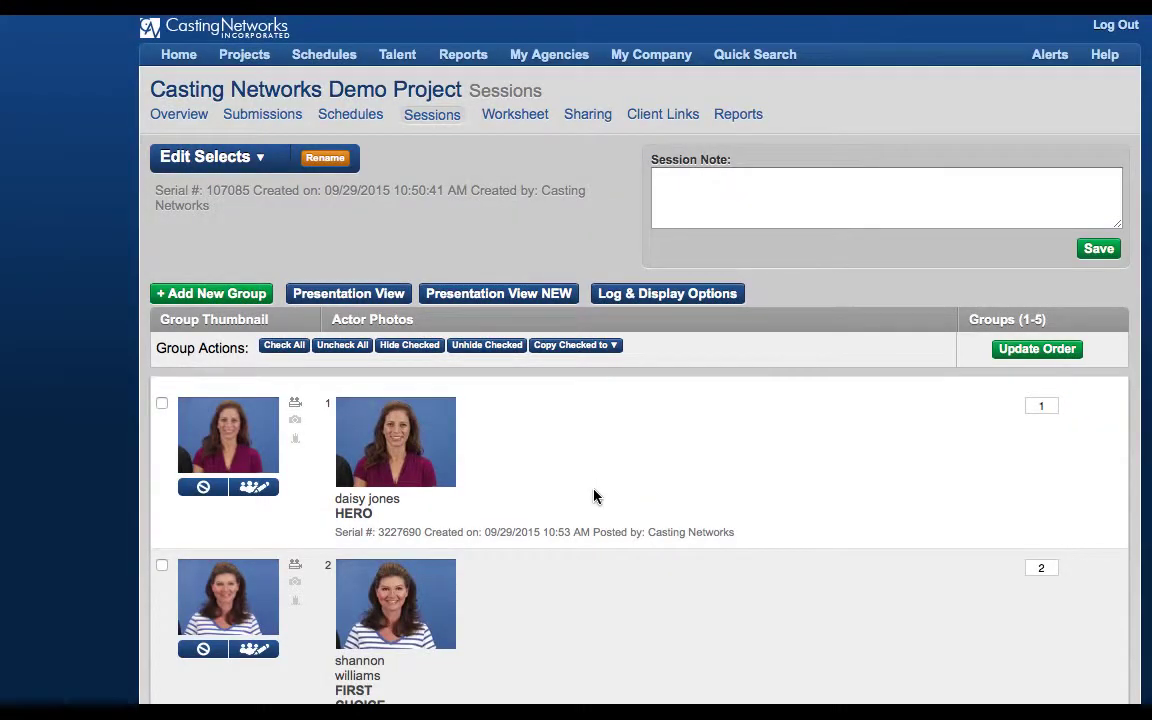
pyautogui.click(256, 489)
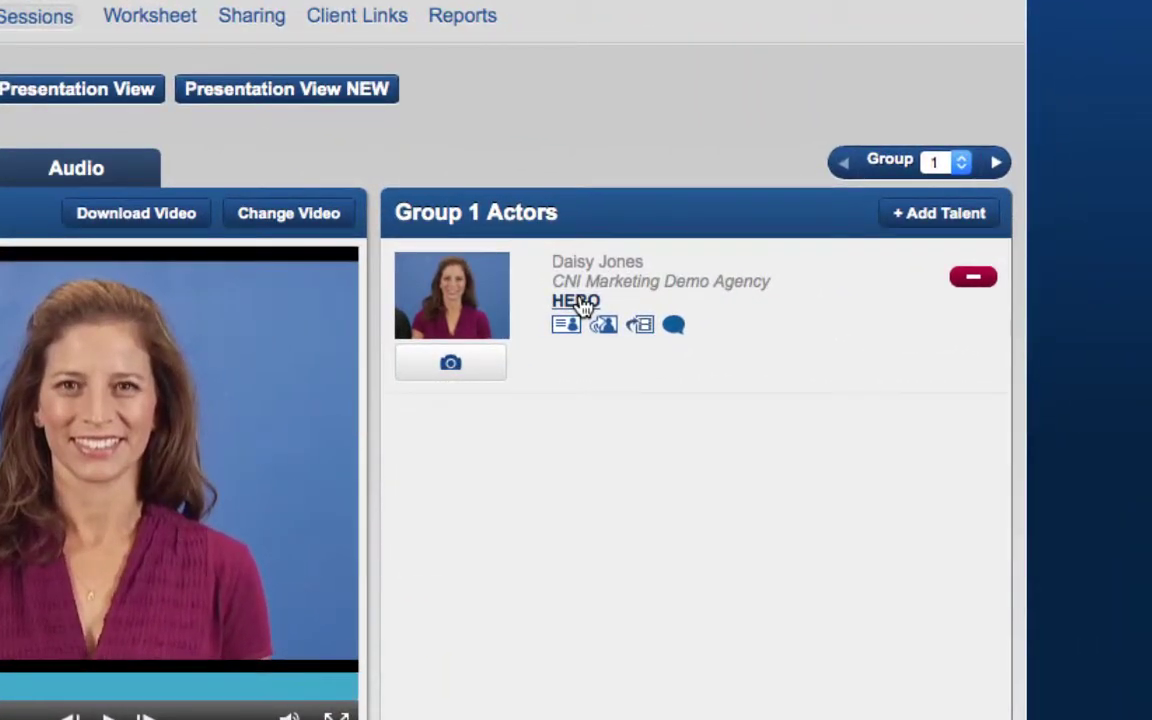
# Retag group 1's actor from HERO to FIRST CHOICE HERO, applied to This Actor ONLY
pyautogui.click(766, 316)
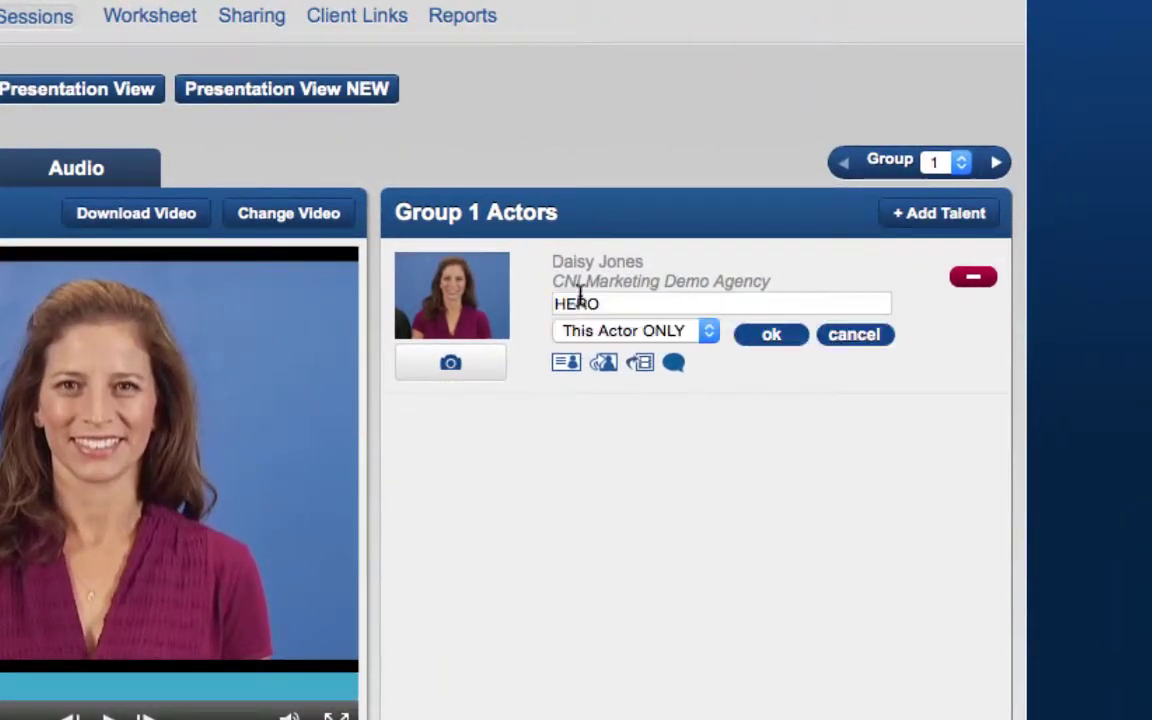
pyautogui.moveTo(603, 300); pyautogui.dragTo(540, 303)
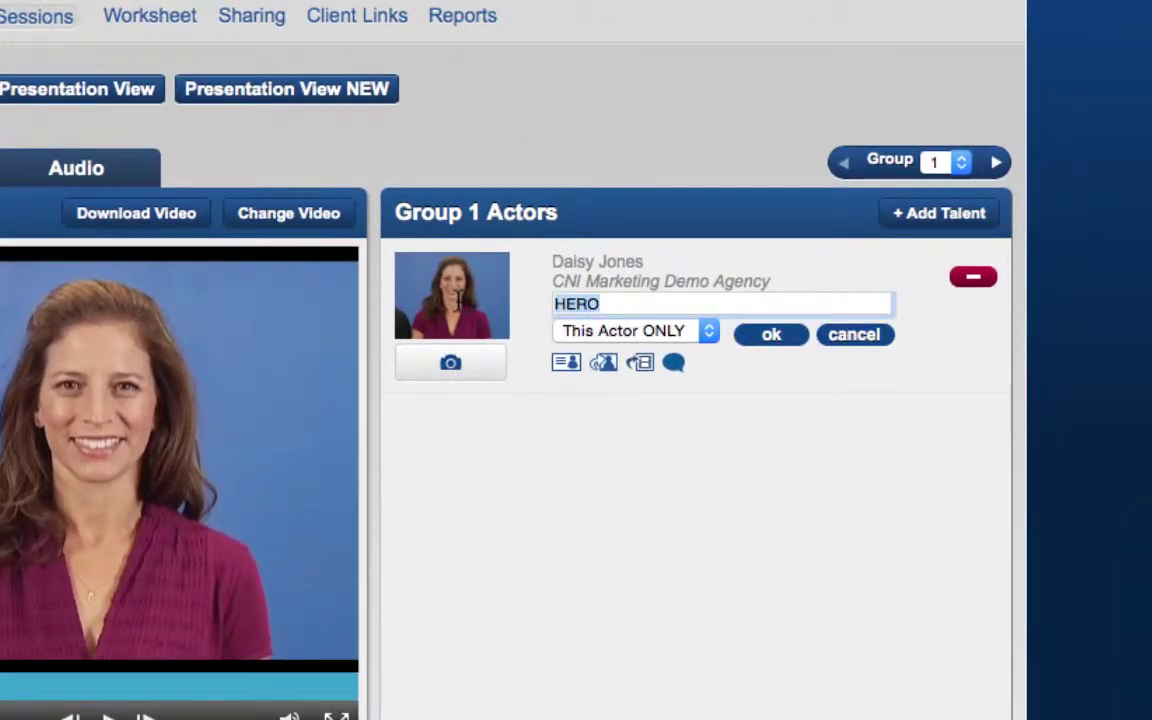
pyautogui.write('FIRST')
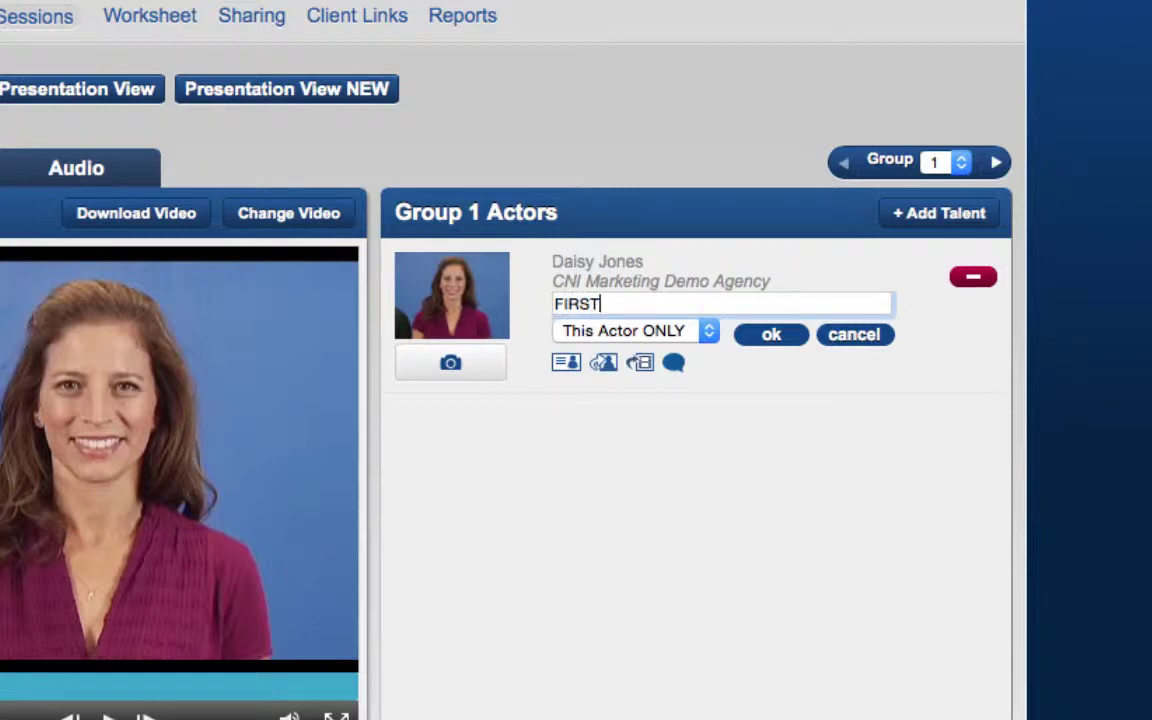
pyautogui.write(' CHOICE HERO')
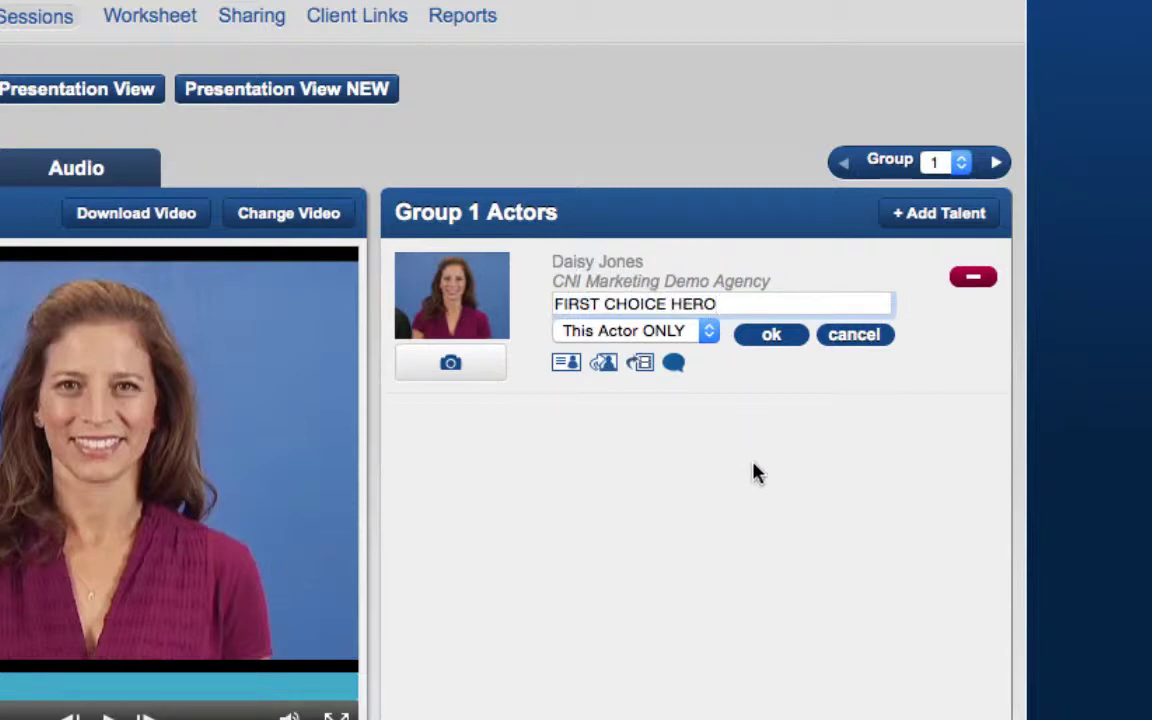
pyautogui.click(710, 332)
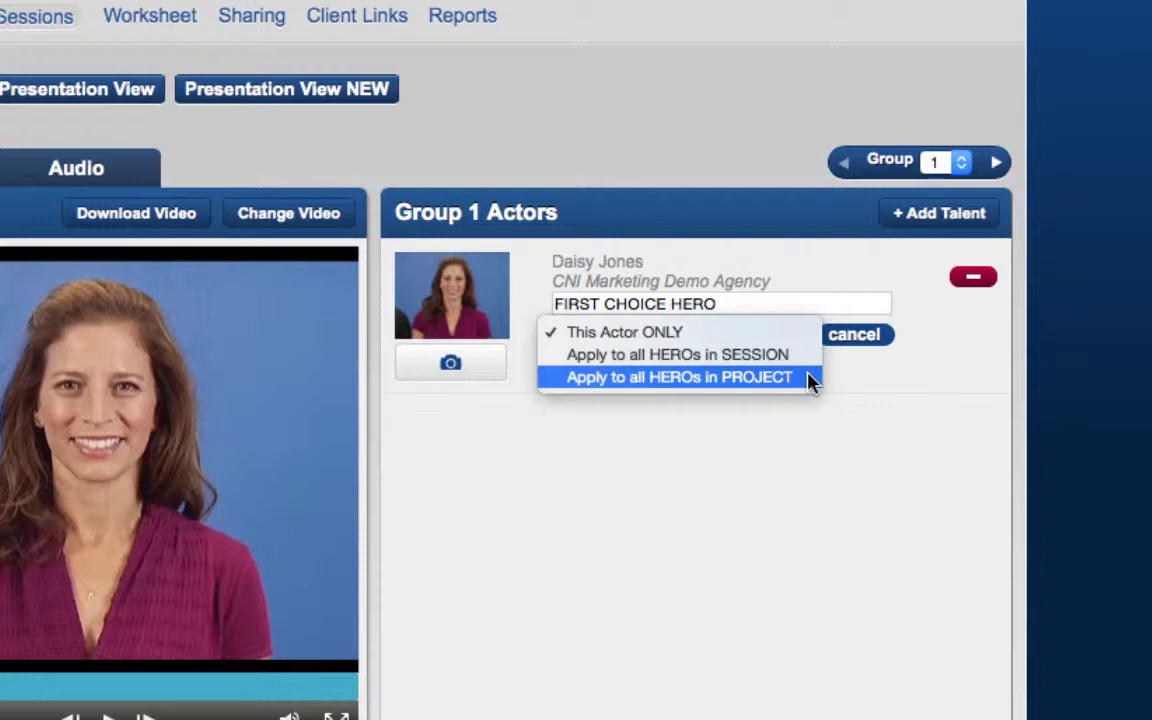
pyautogui.click(808, 333)
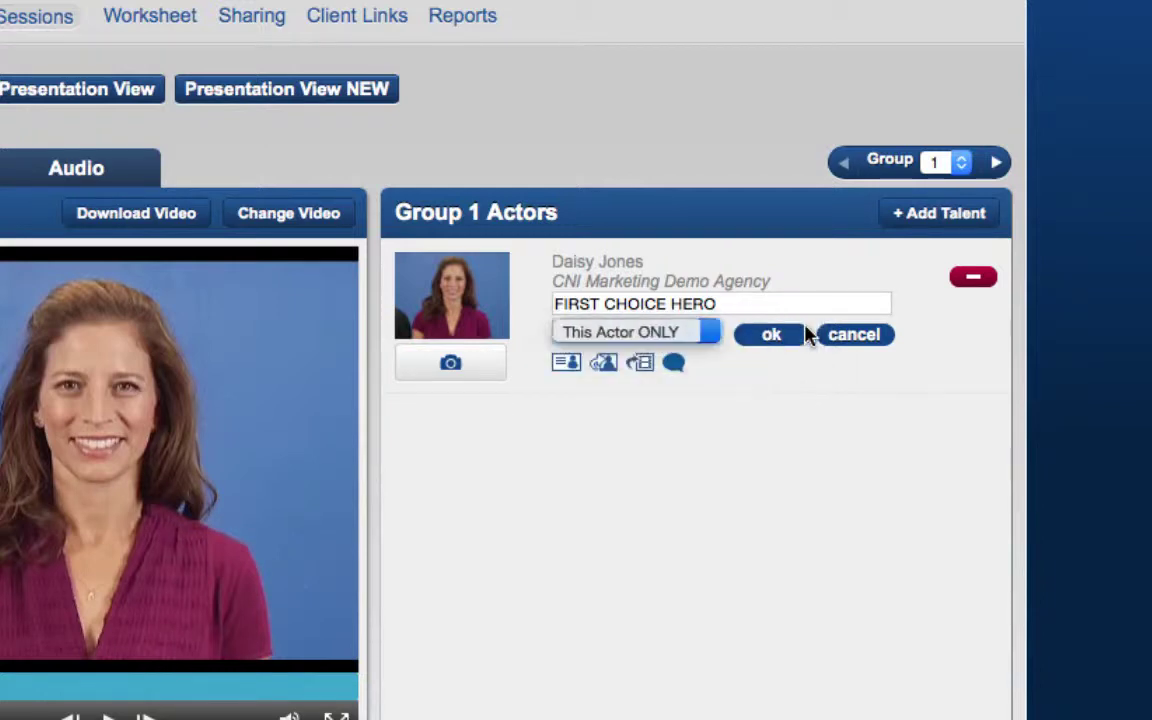
pyautogui.click(772, 342)
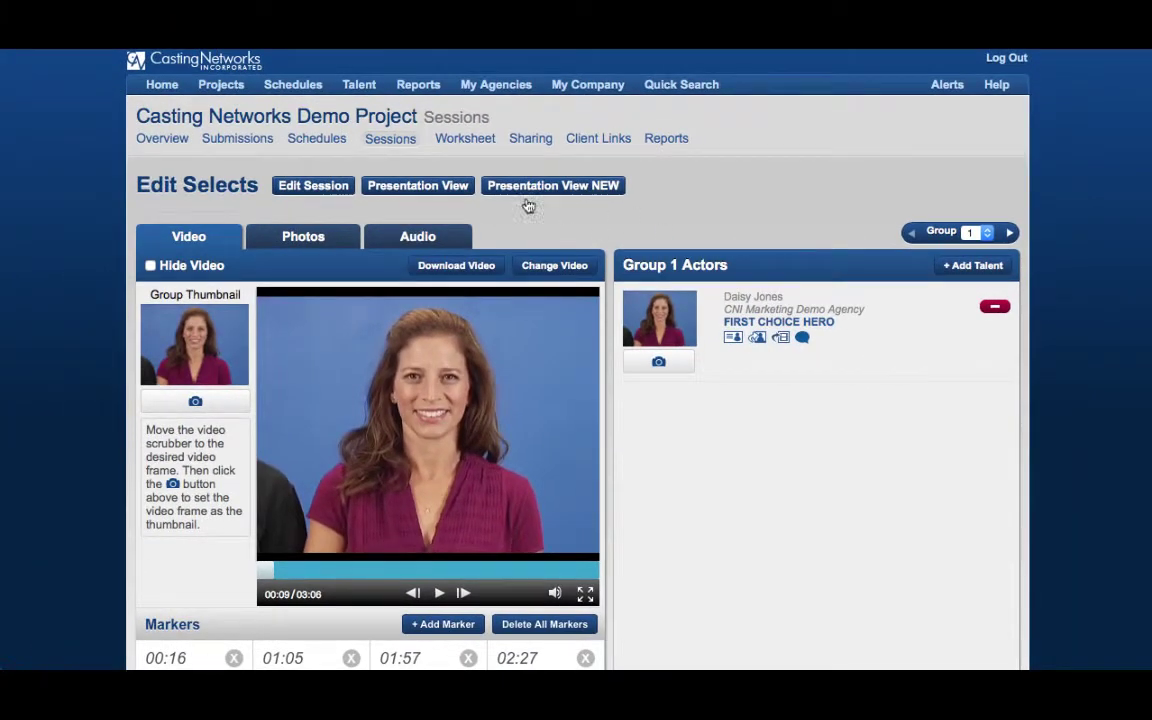
# View the Edit Selects session in Presentation View and pause the audition video
pyautogui.click(437, 192)
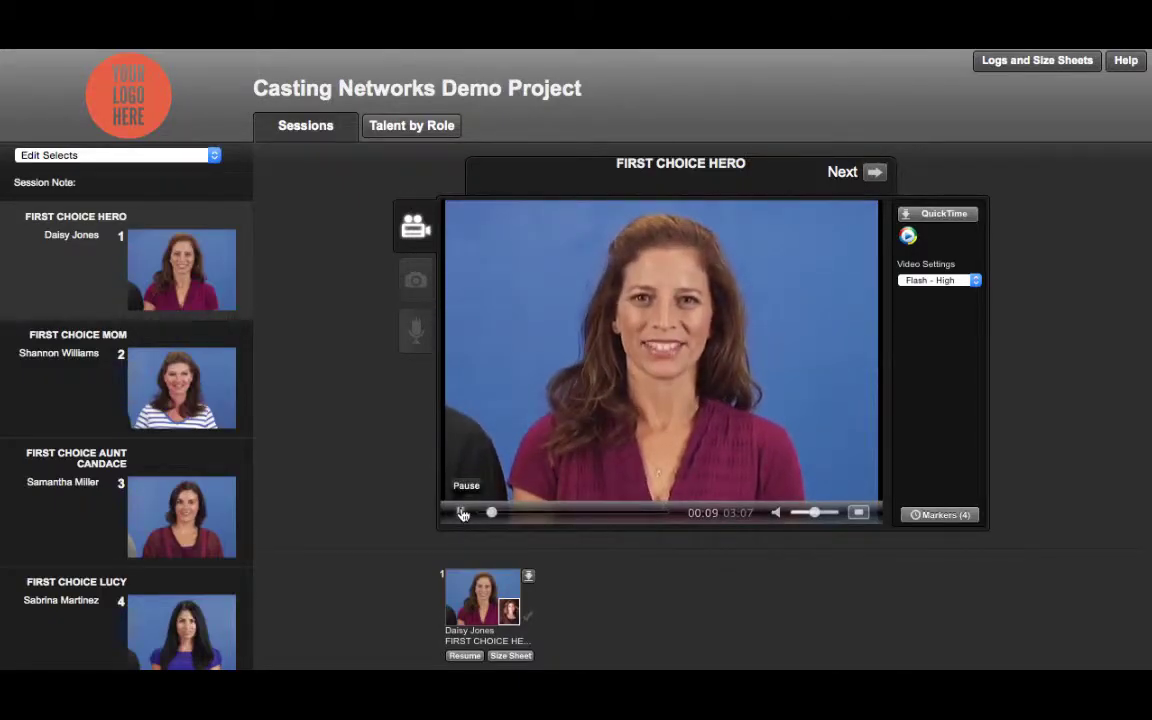
pyautogui.click(461, 515)
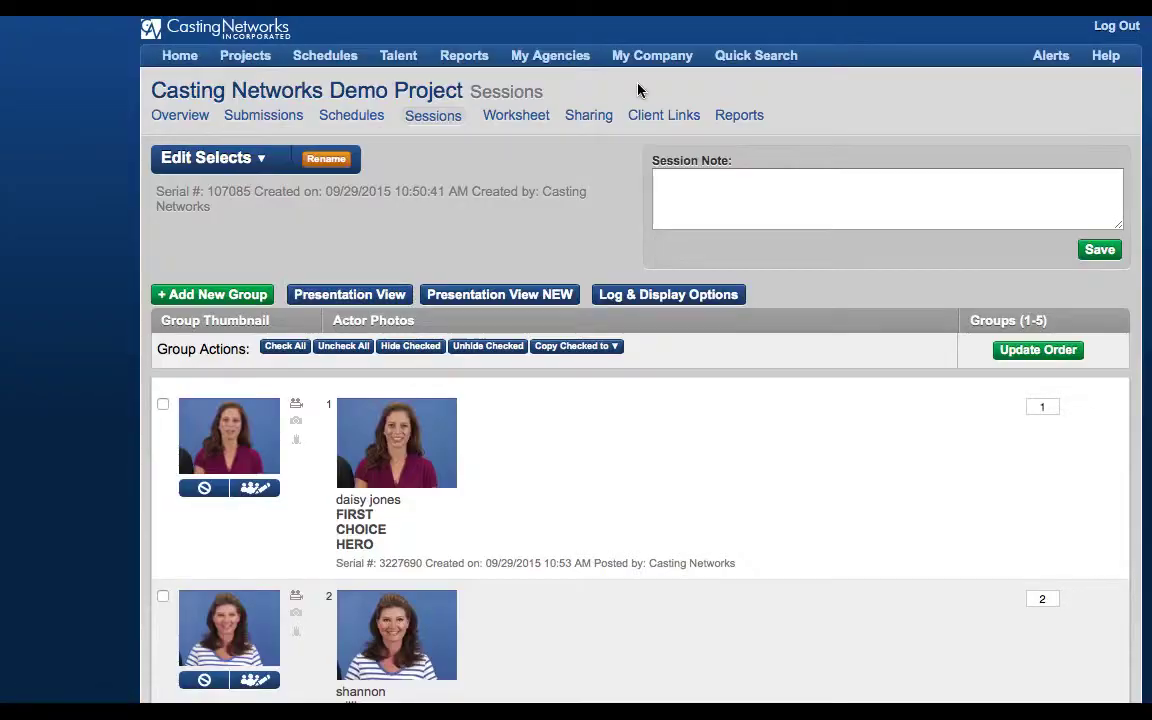
# Switch to the Day 2 9/2/15 session and select Print Casting Mode in Log & Display Options
pyautogui.click(208, 157)
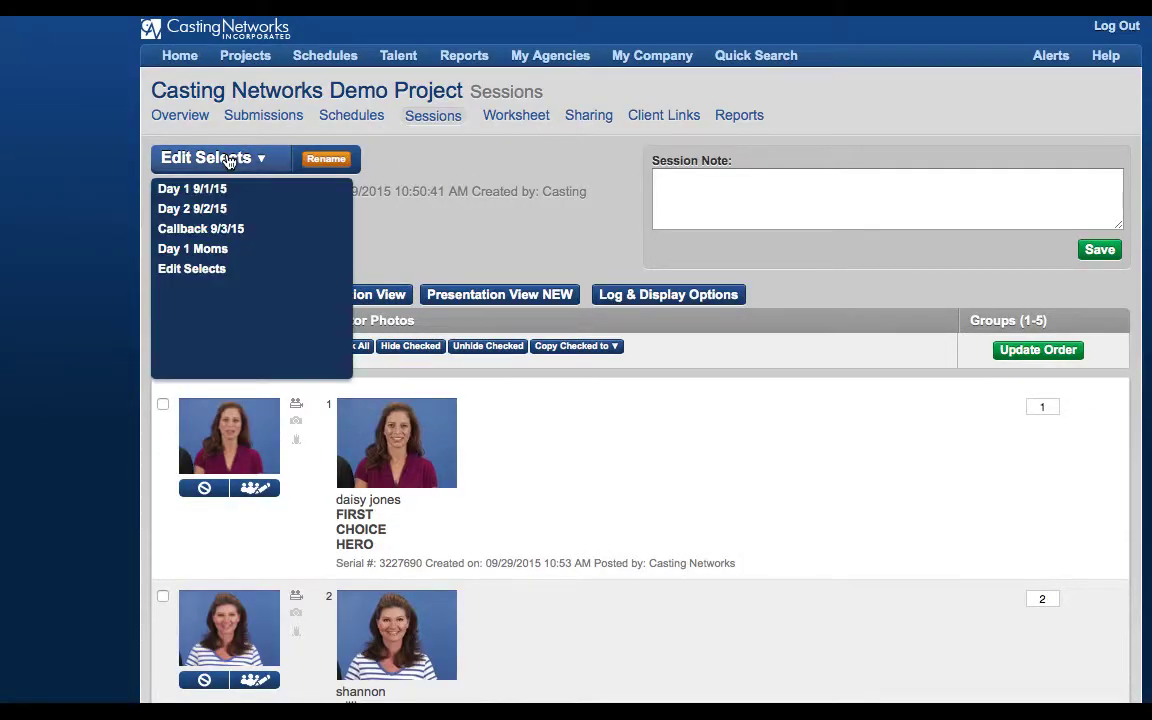
pyautogui.click(208, 210)
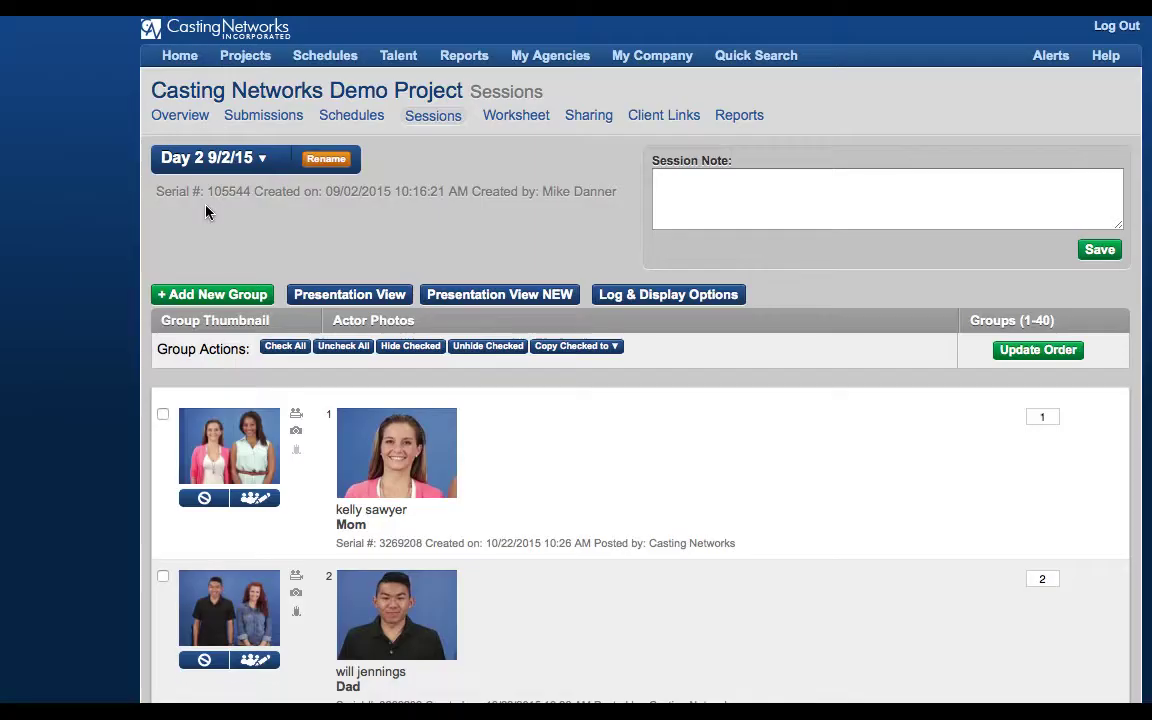
pyautogui.click(663, 295)
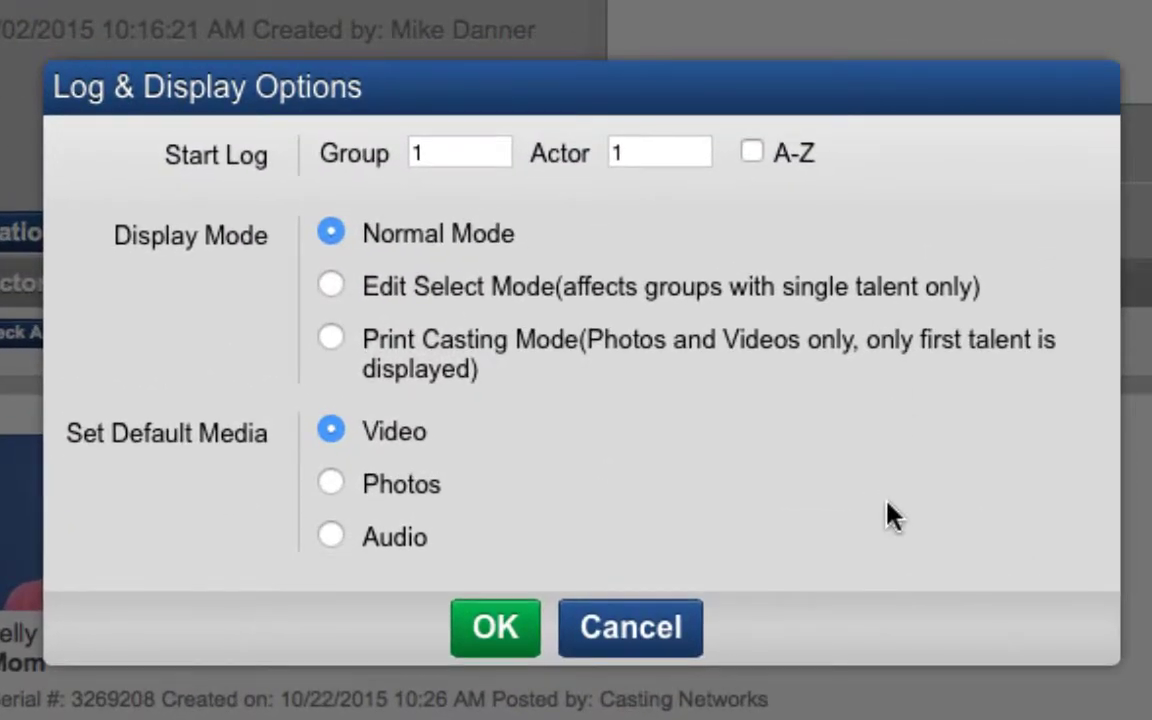
pyautogui.click(329, 339)
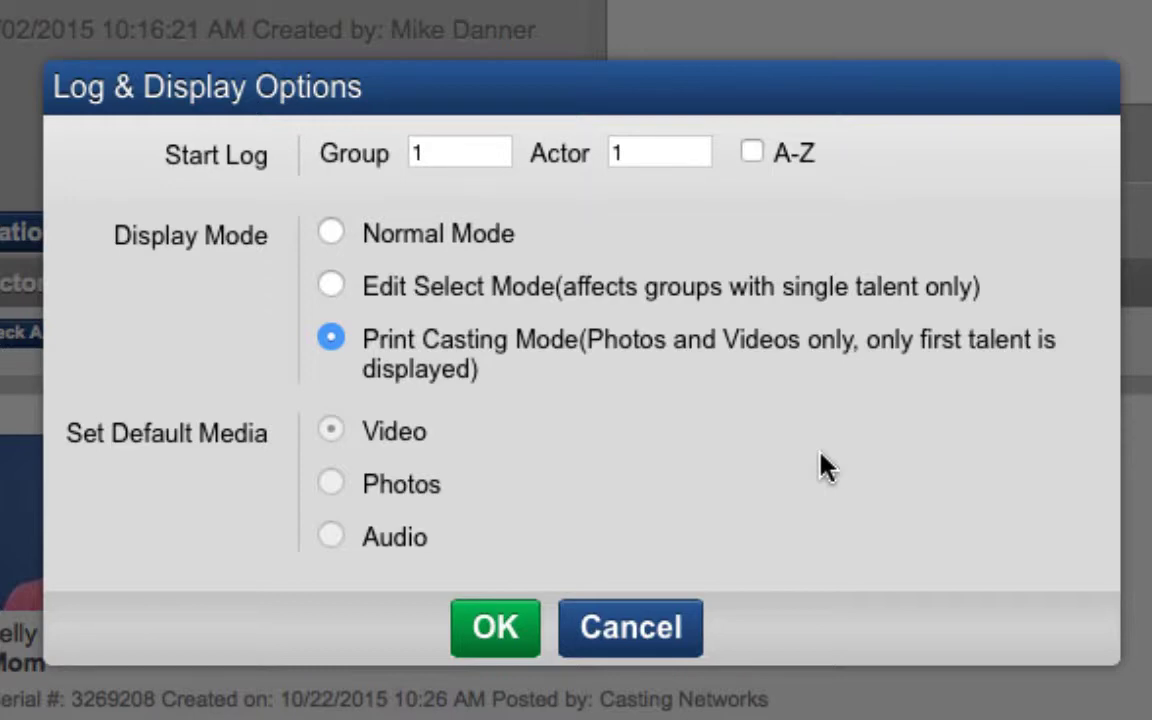
# Confirm Print Casting Mode and view the Day 2 session in Presentation View
pyautogui.click(493, 640)
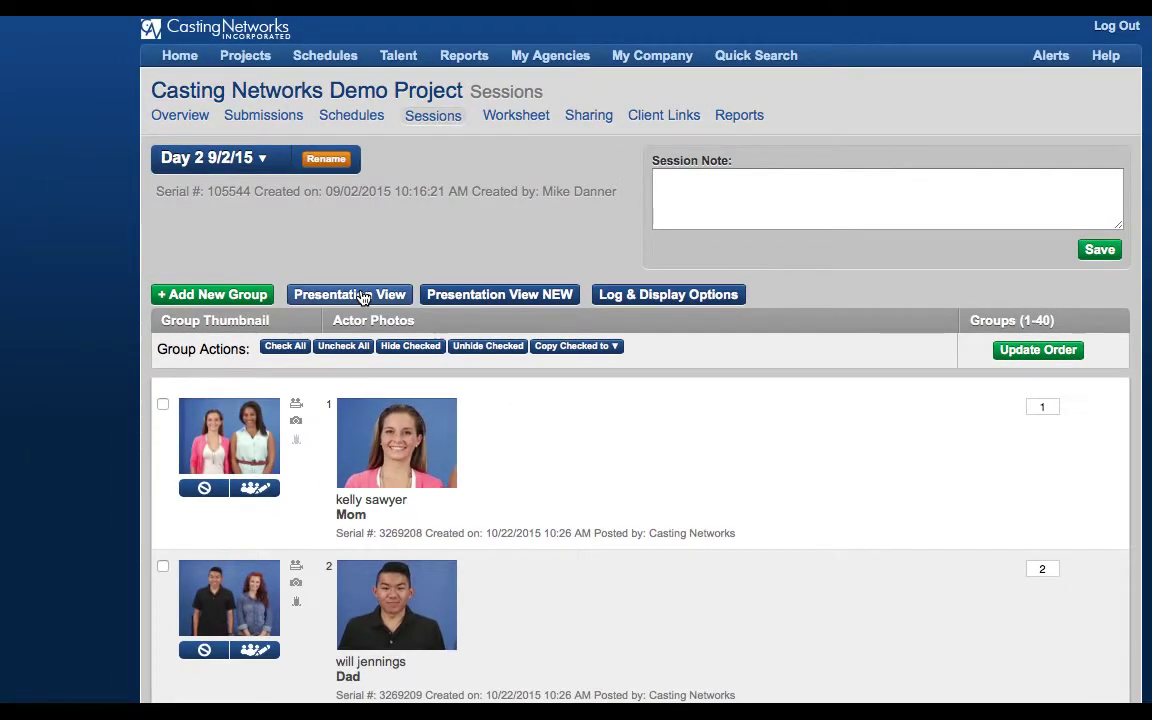
pyautogui.click(362, 296)
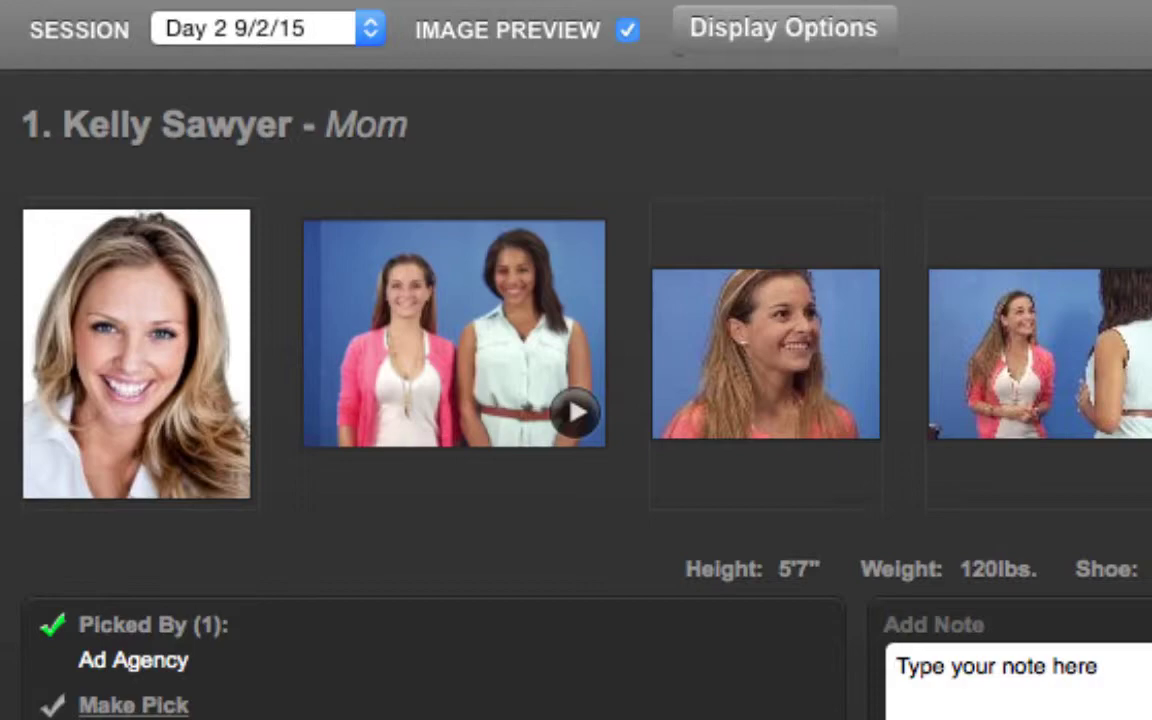
pyautogui.click(555, 415)
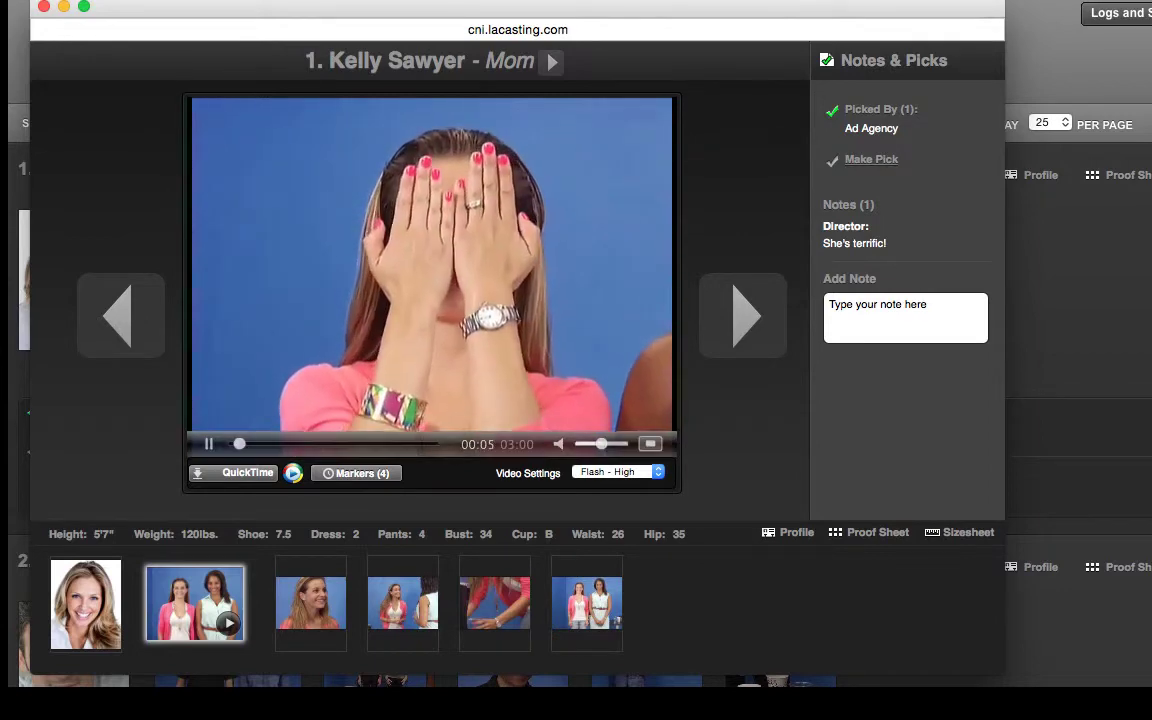
pyautogui.click(42, 8)
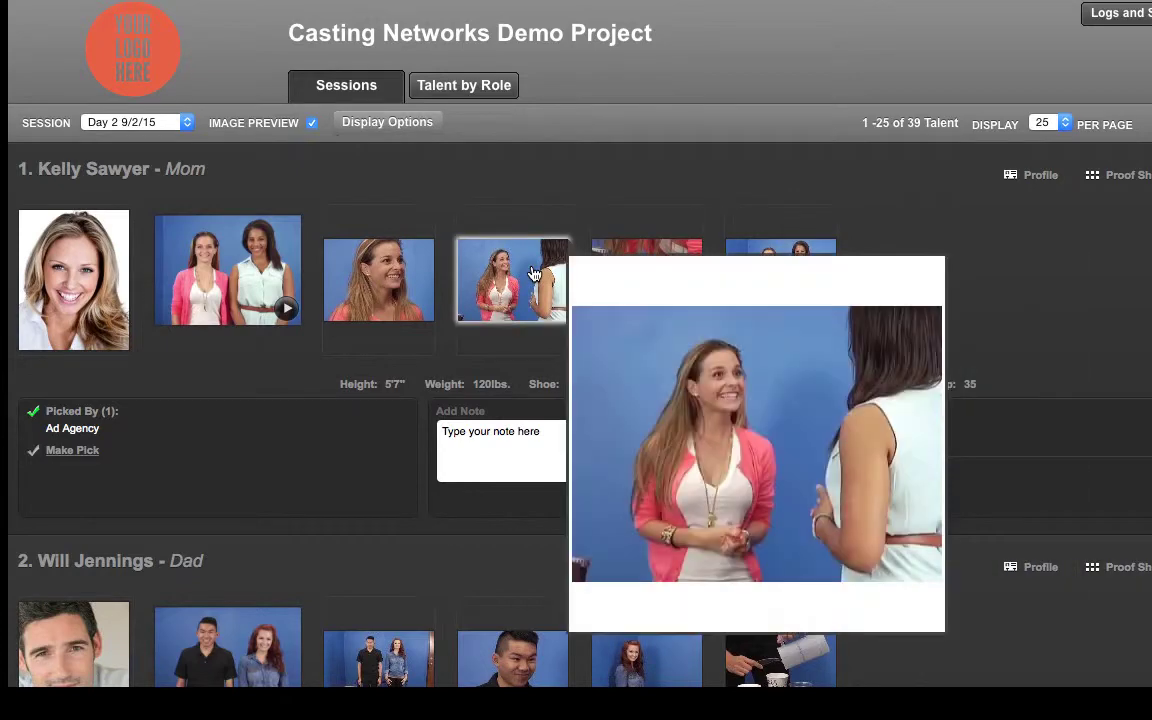
pyautogui.moveTo(391, 272)
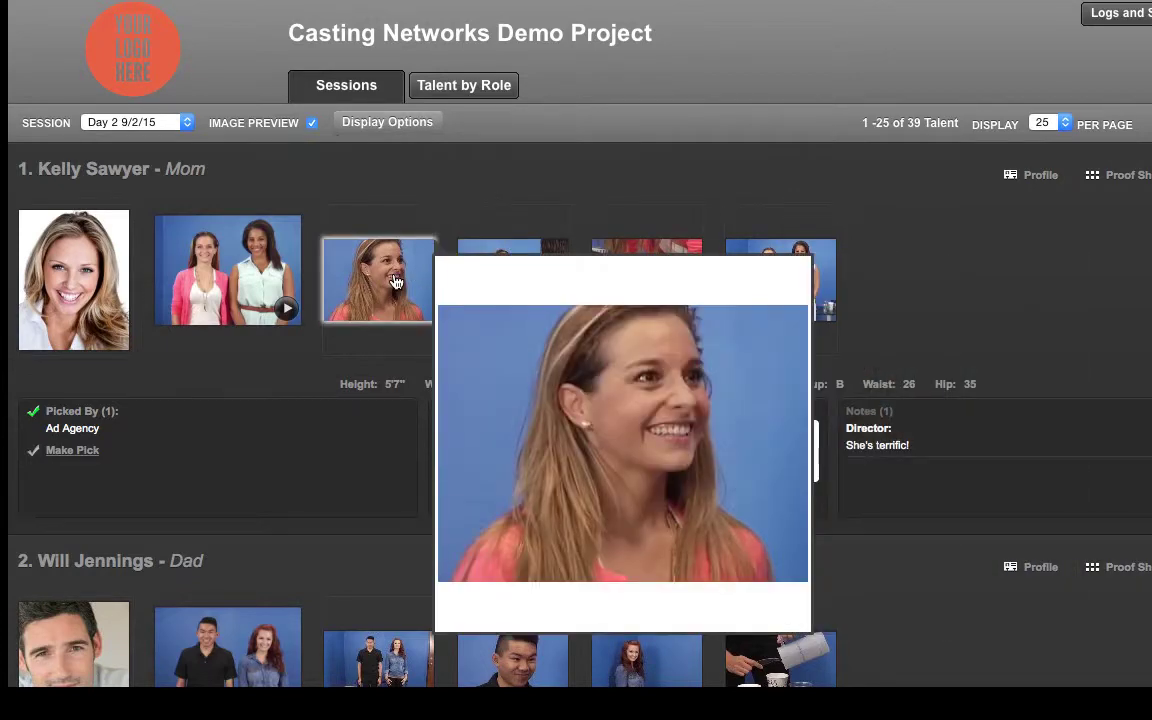
pyautogui.click(396, 283)
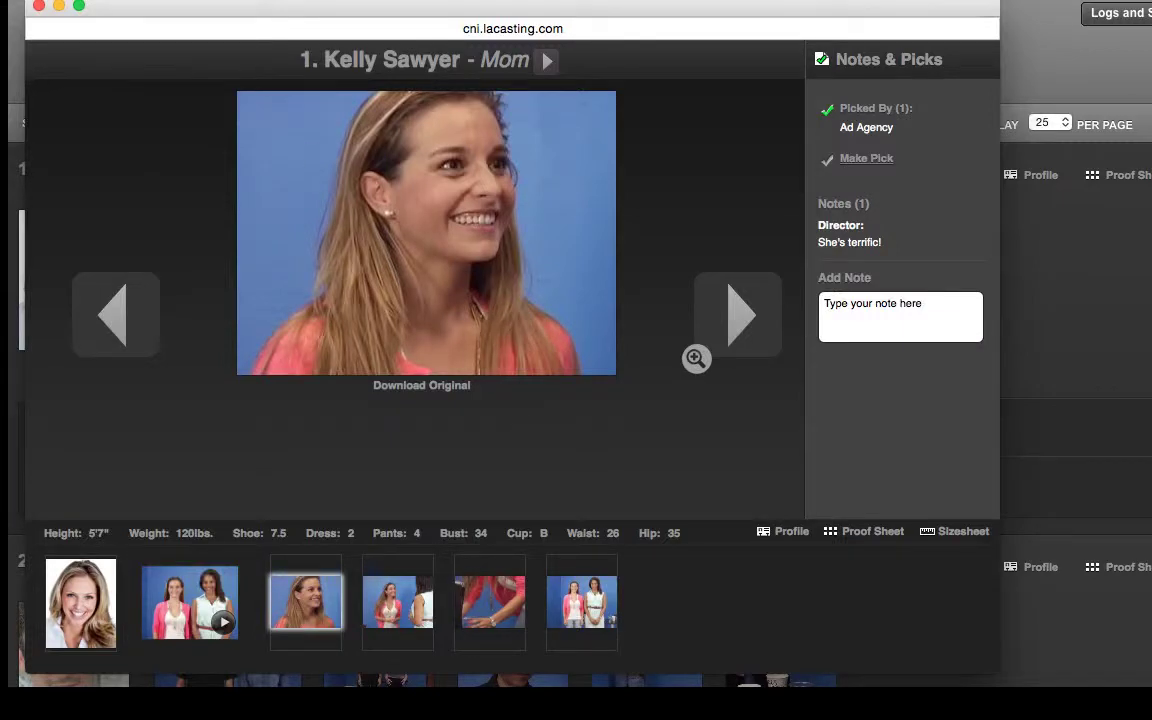
pyautogui.click(38, 6)
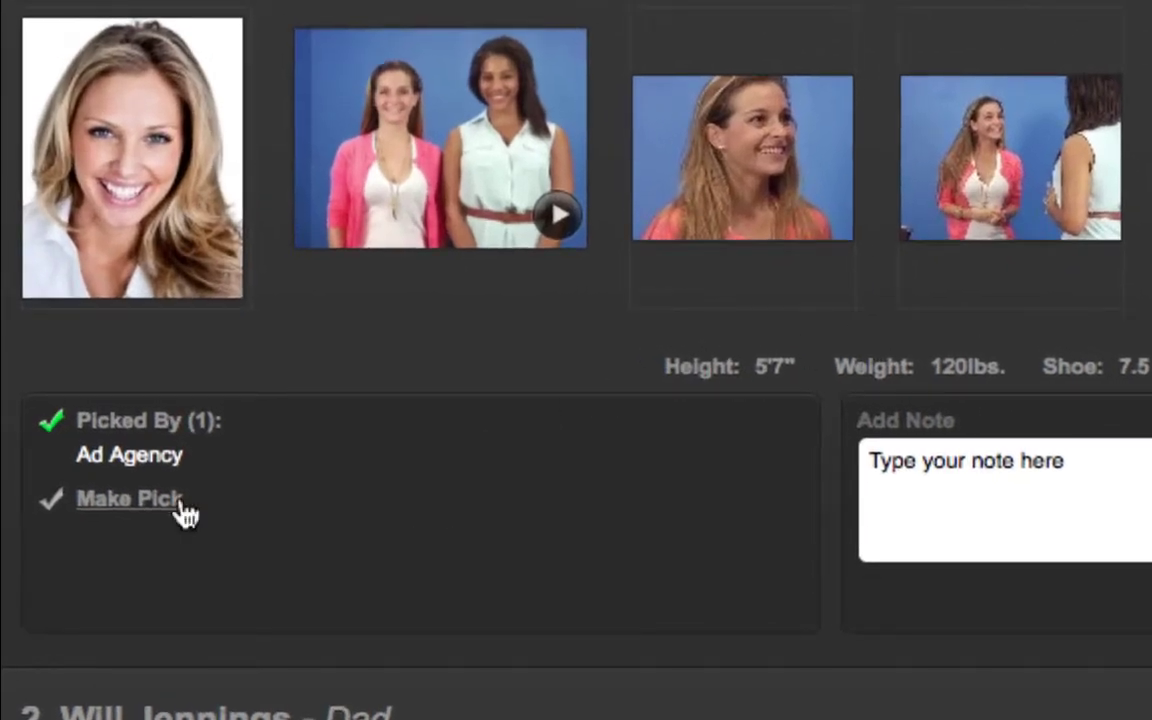
# Add CD's pick for the Mom talent and save the note 'She's really good!'
pyautogui.click(133, 509)
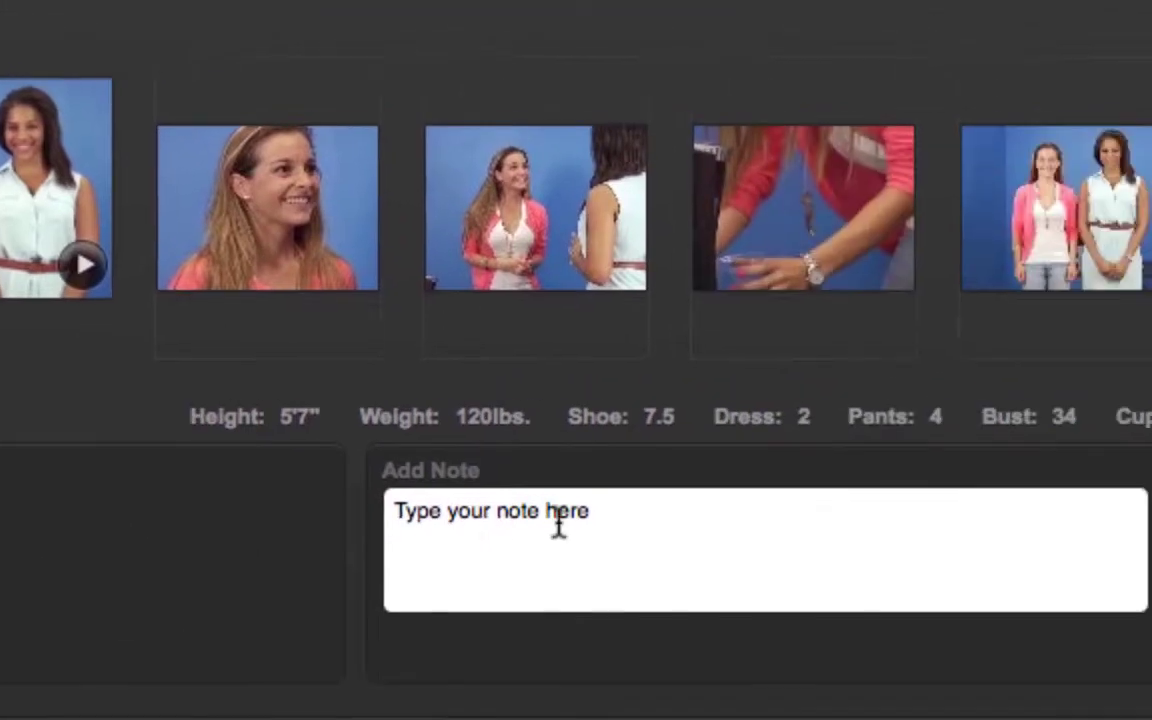
pyautogui.click(1033, 471)
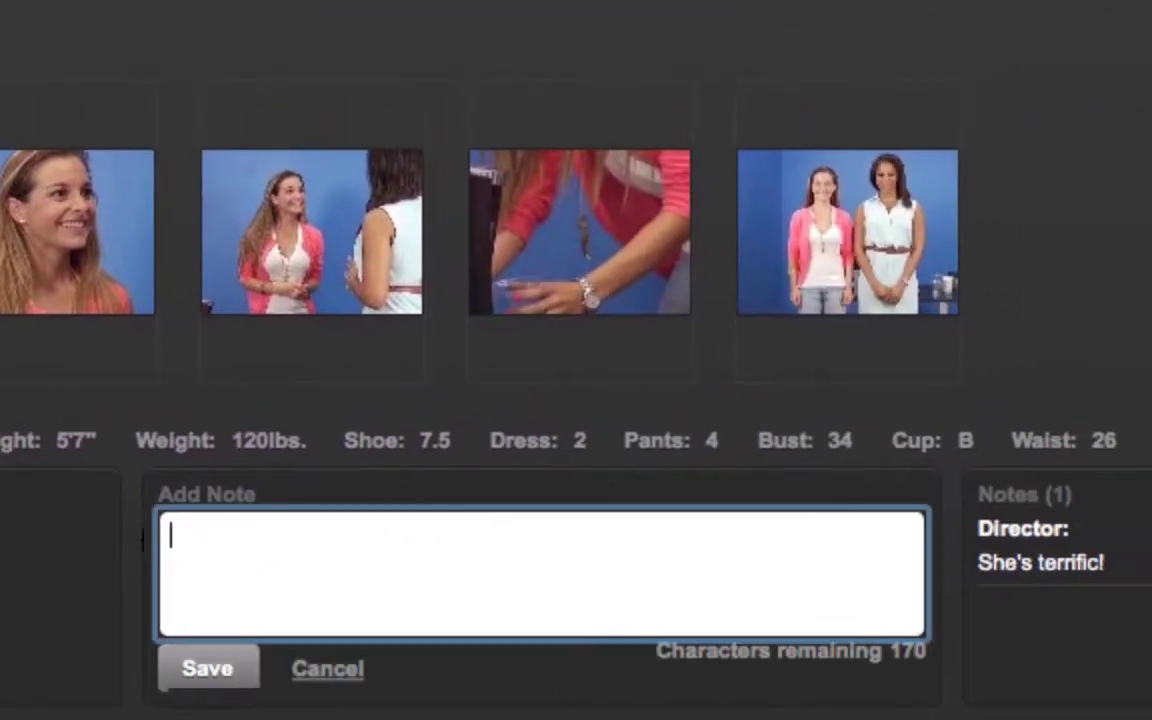
pyautogui.write("She's real")
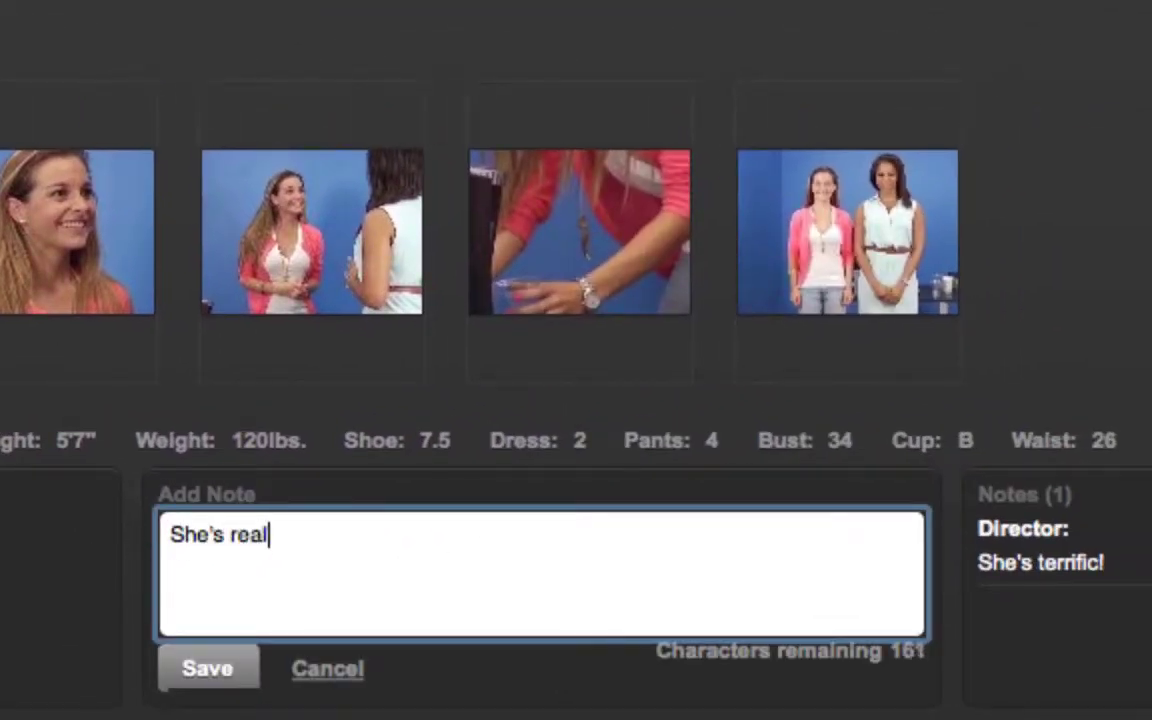
pyautogui.write('ly good!')
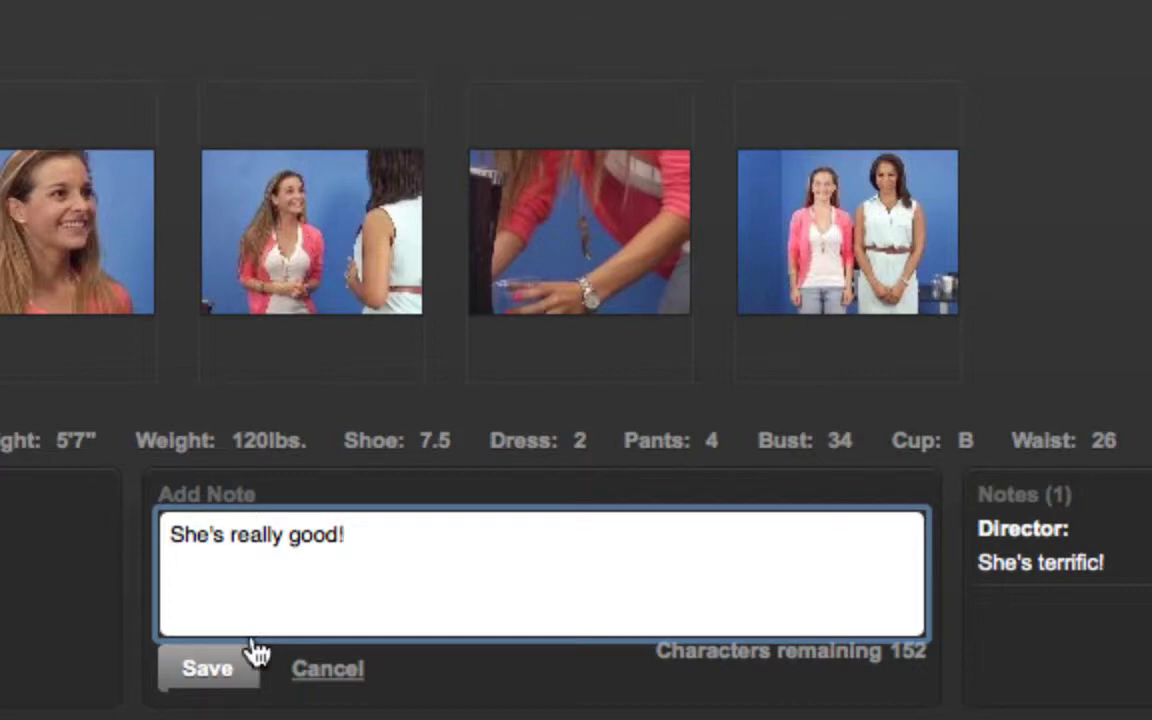
pyautogui.click(240, 688)
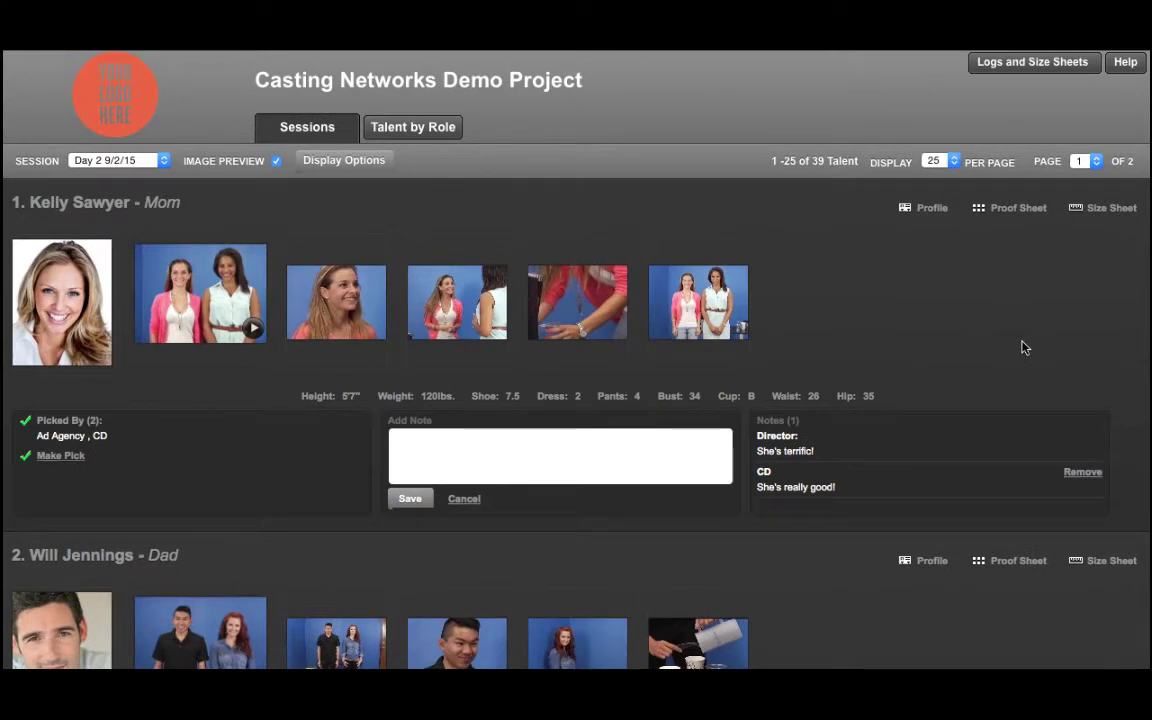
pyautogui.click(932, 210)
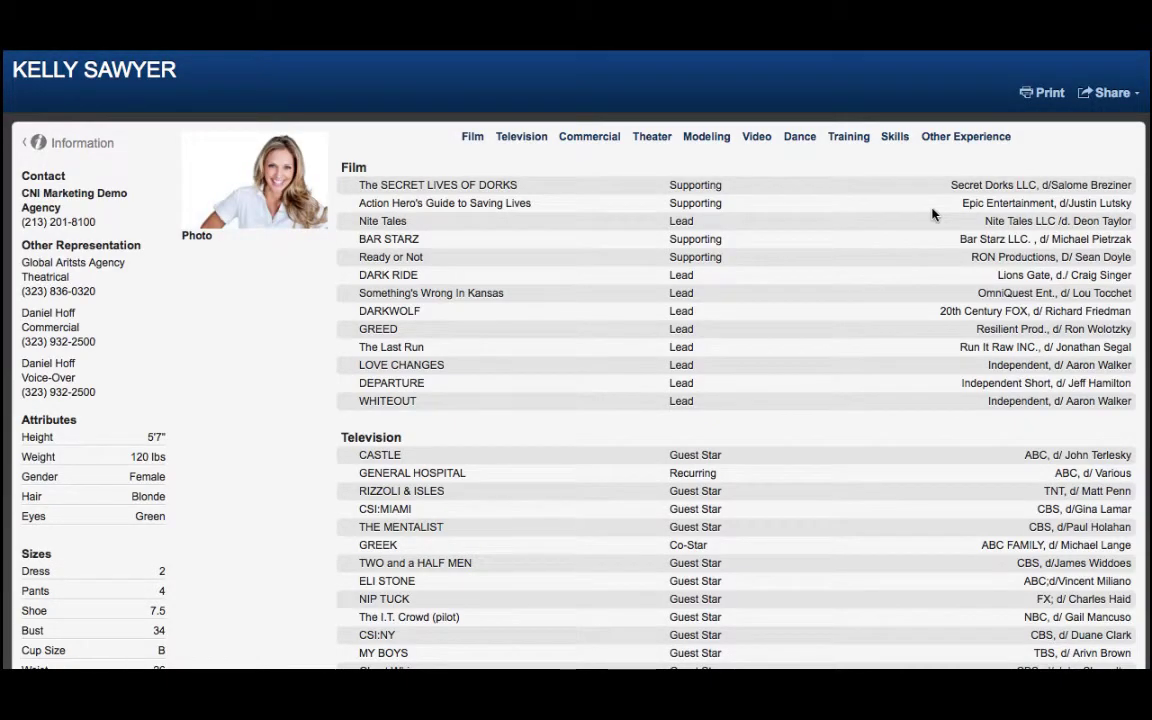
pyautogui.click(958, 52)
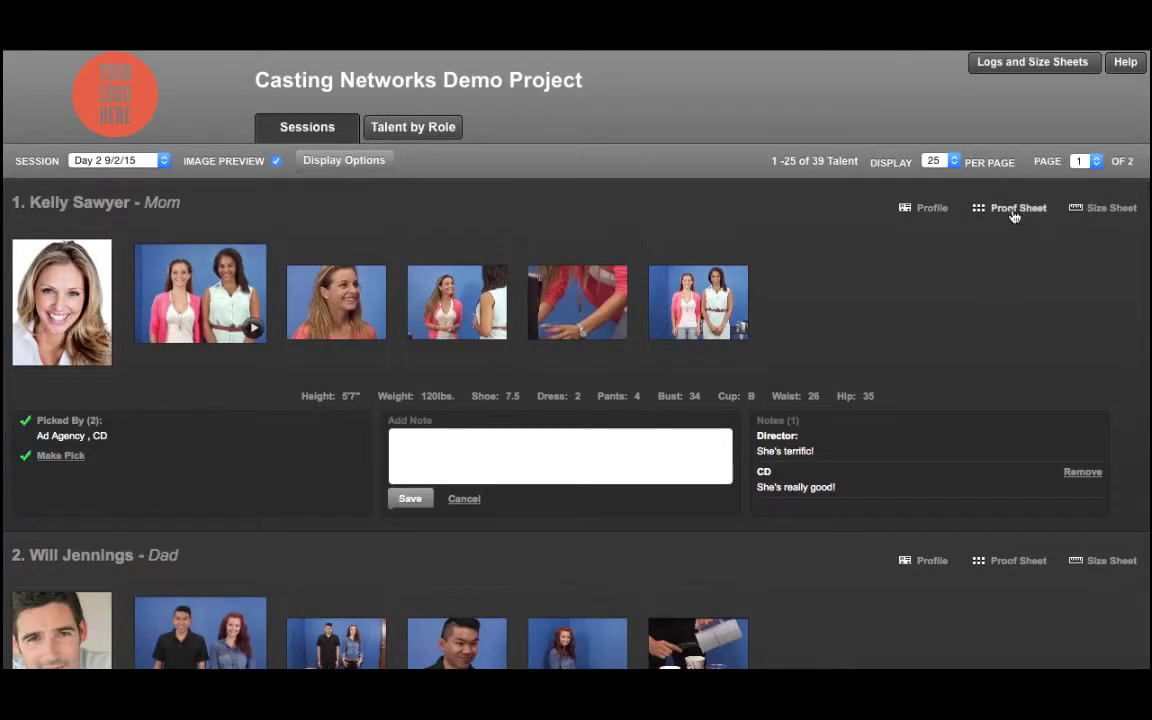
pyautogui.click(1014, 211)
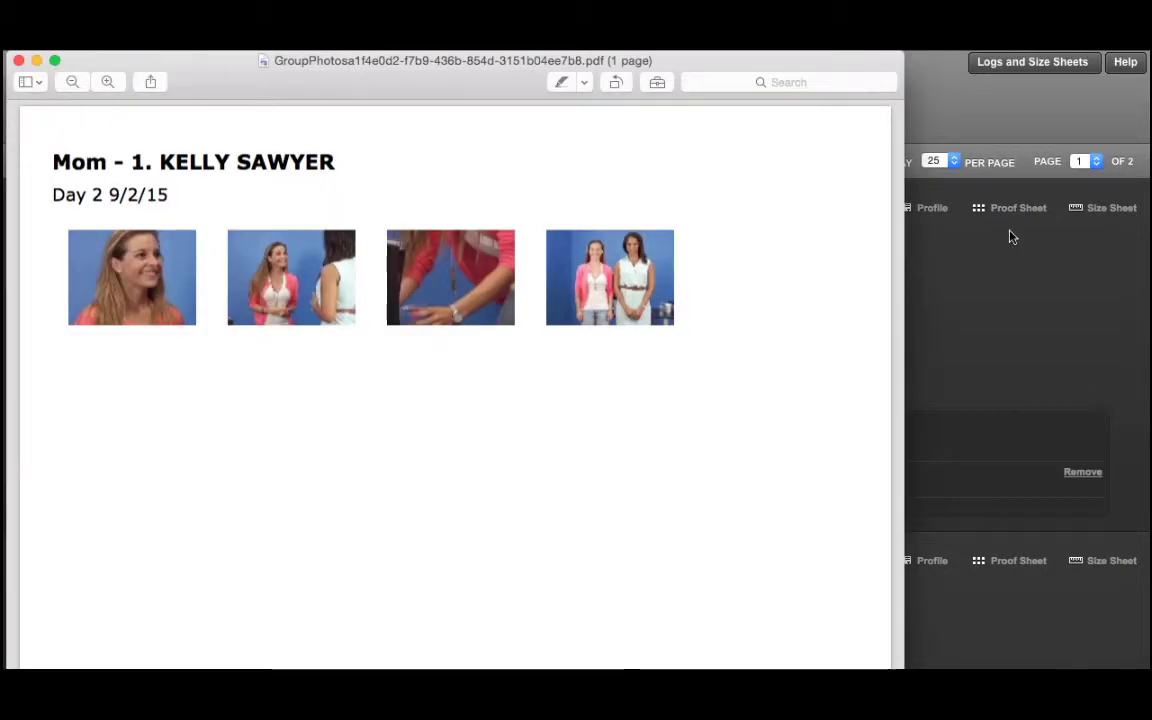
pyautogui.click(18, 60)
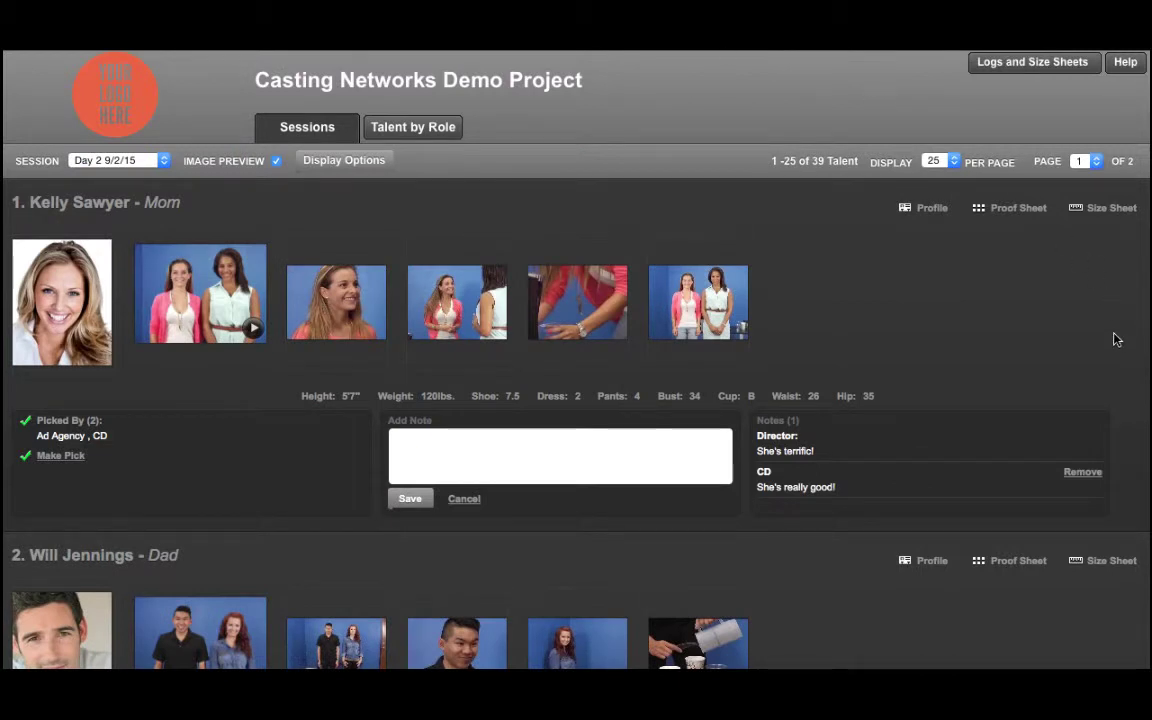
pyautogui.click(1108, 210)
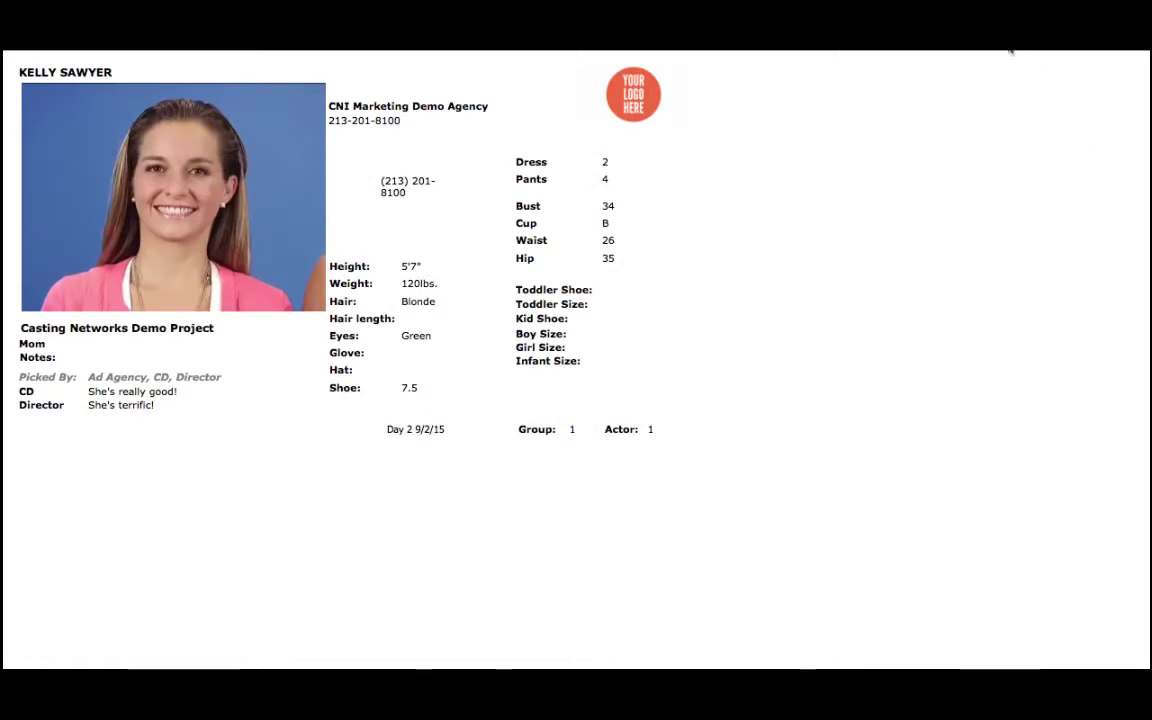
pyautogui.press('super+w')
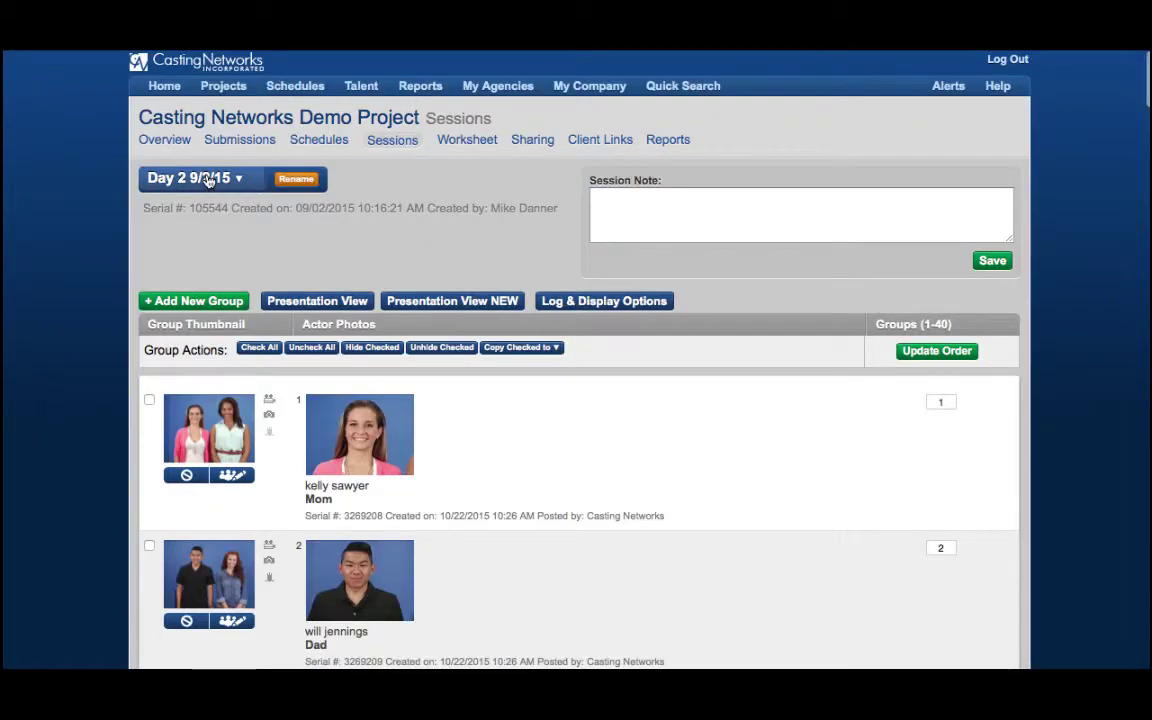
# Switch to the Day 1 9/1/15 session and confirm its display options in Normal Mode with Video media
pyautogui.click(205, 180)
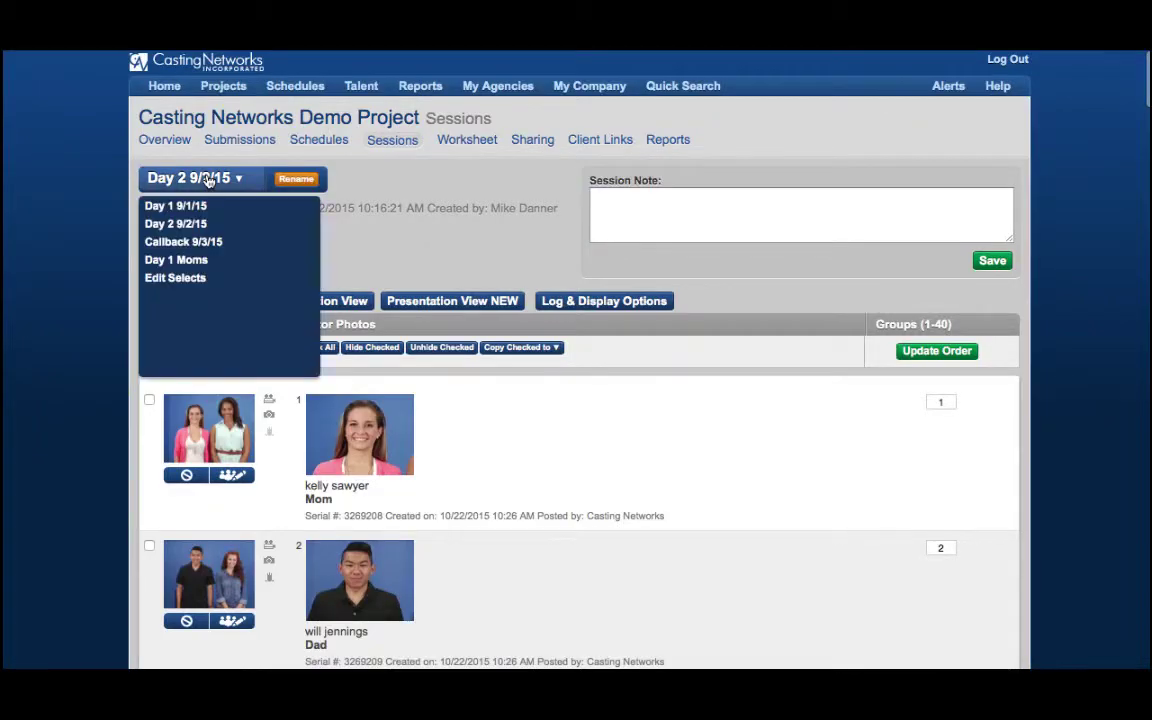
pyautogui.click(207, 210)
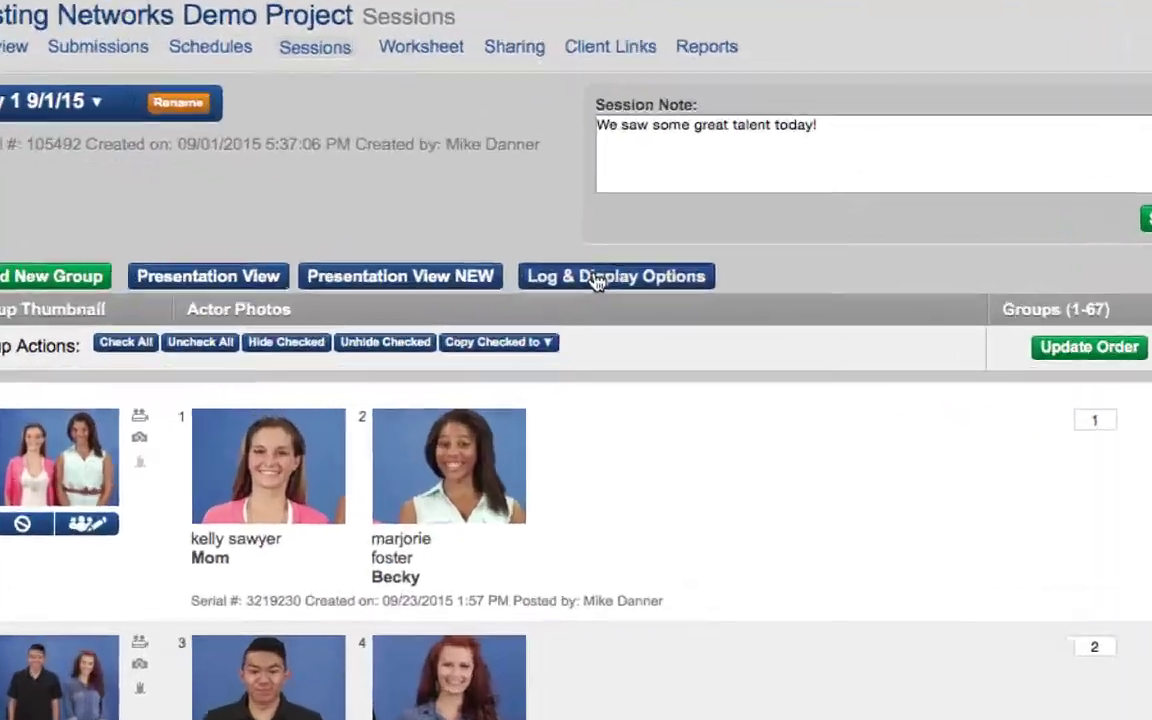
pyautogui.click(596, 301)
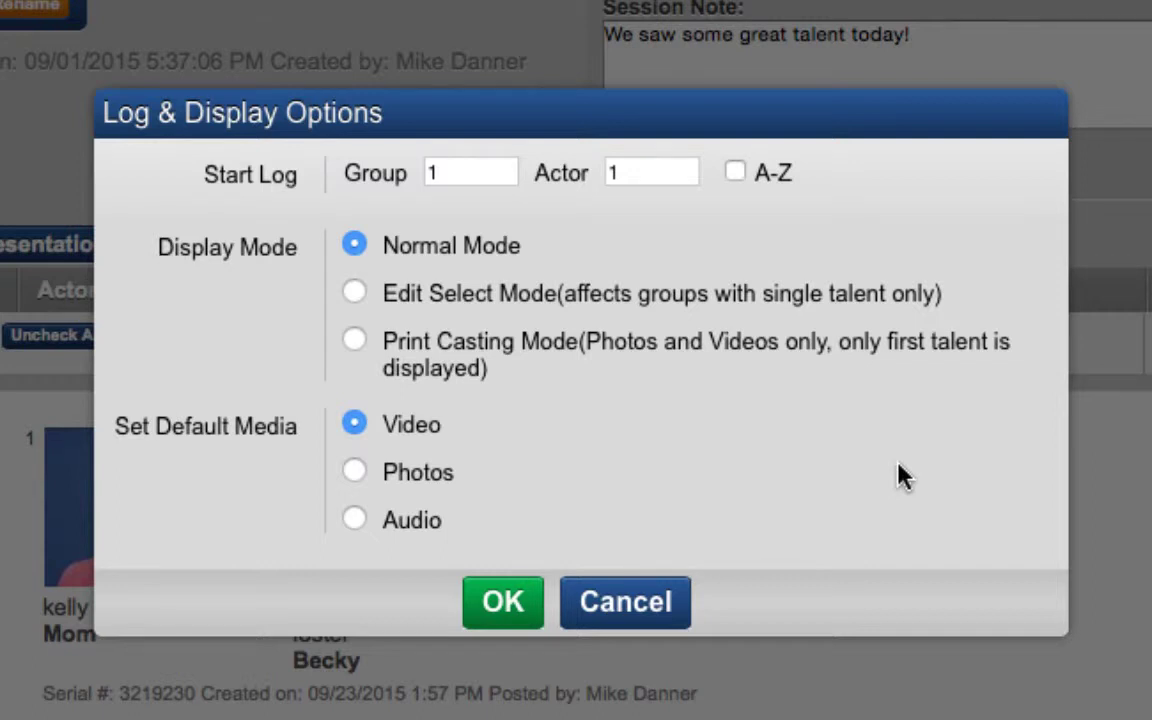
pyautogui.click(513, 605)
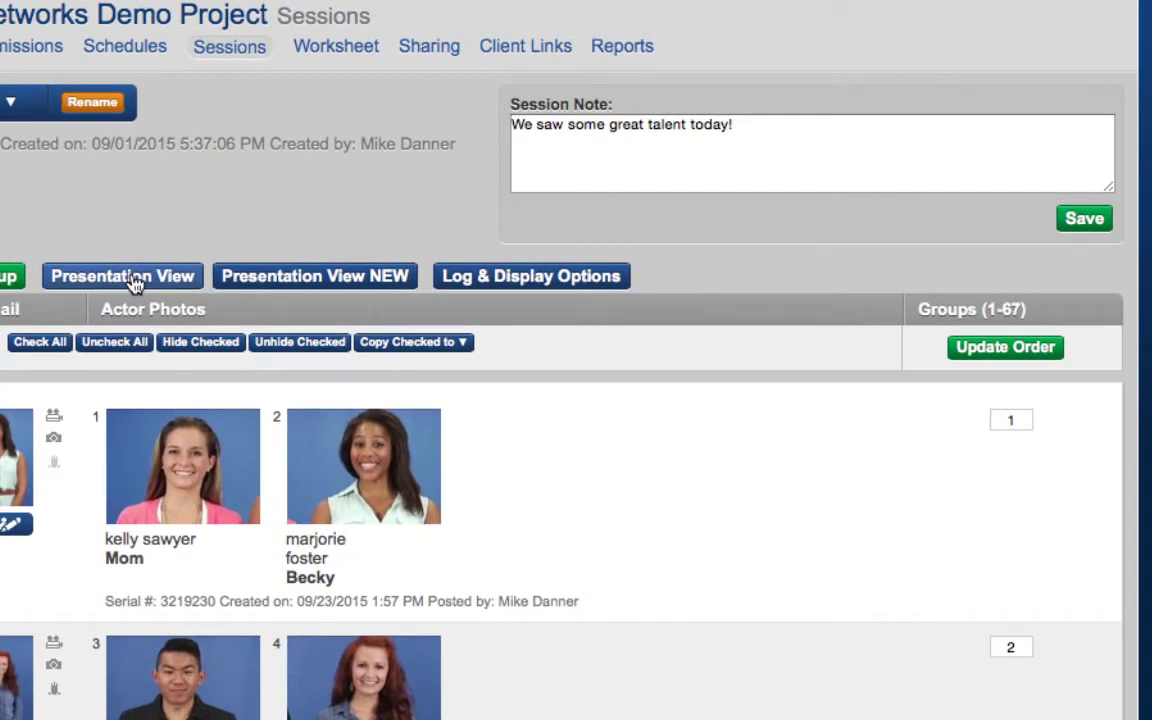
# Set Photos as the Day 1 default media and confirm Group 1's presentation opens on its photos
pyautogui.click(135, 283)
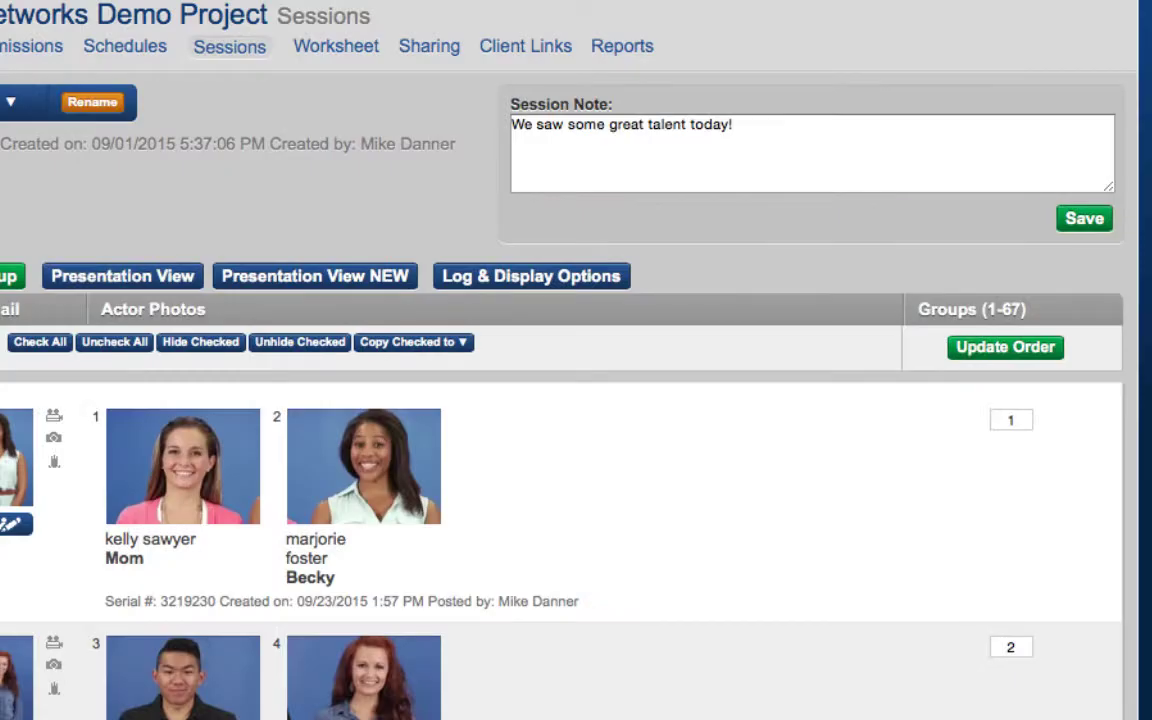
pyautogui.click(507, 276)
pyautogui.click(333, 441)
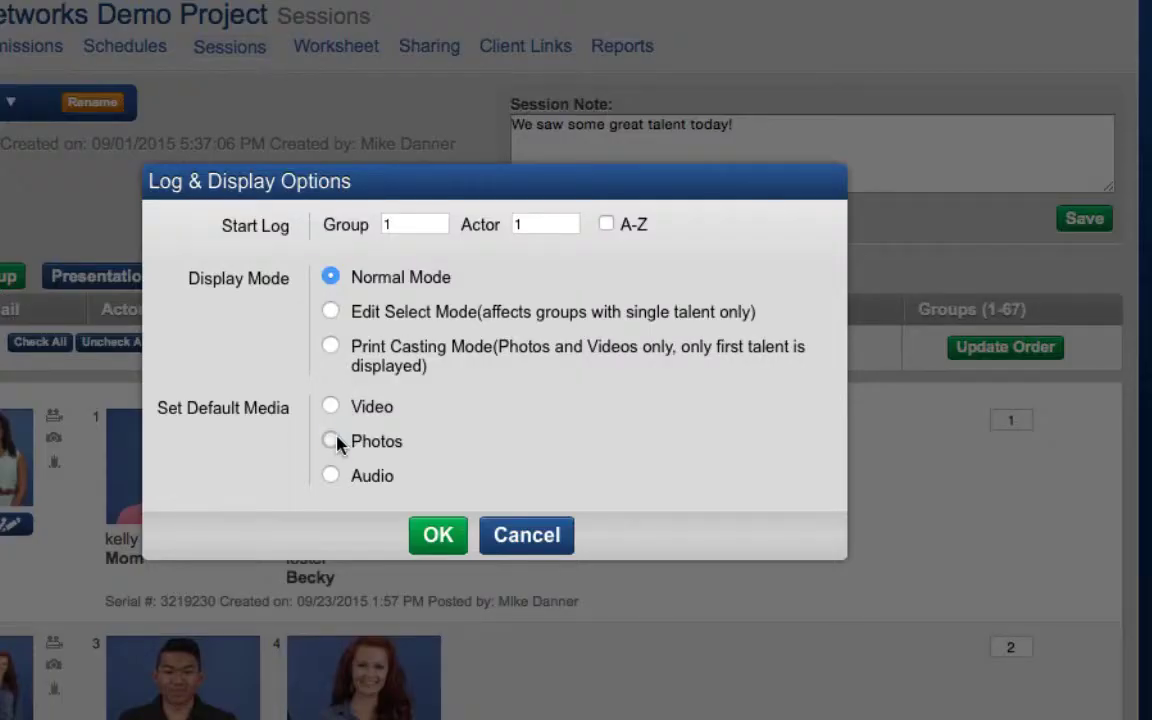
pyautogui.click(437, 535)
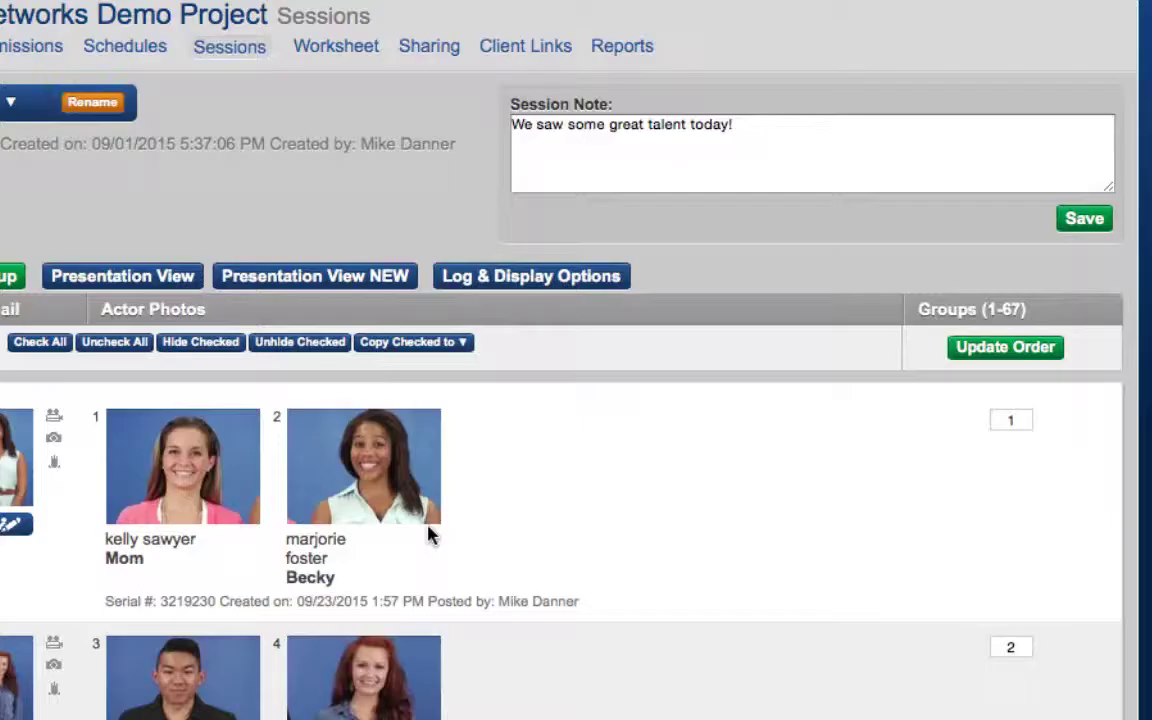
pyautogui.click(146, 278)
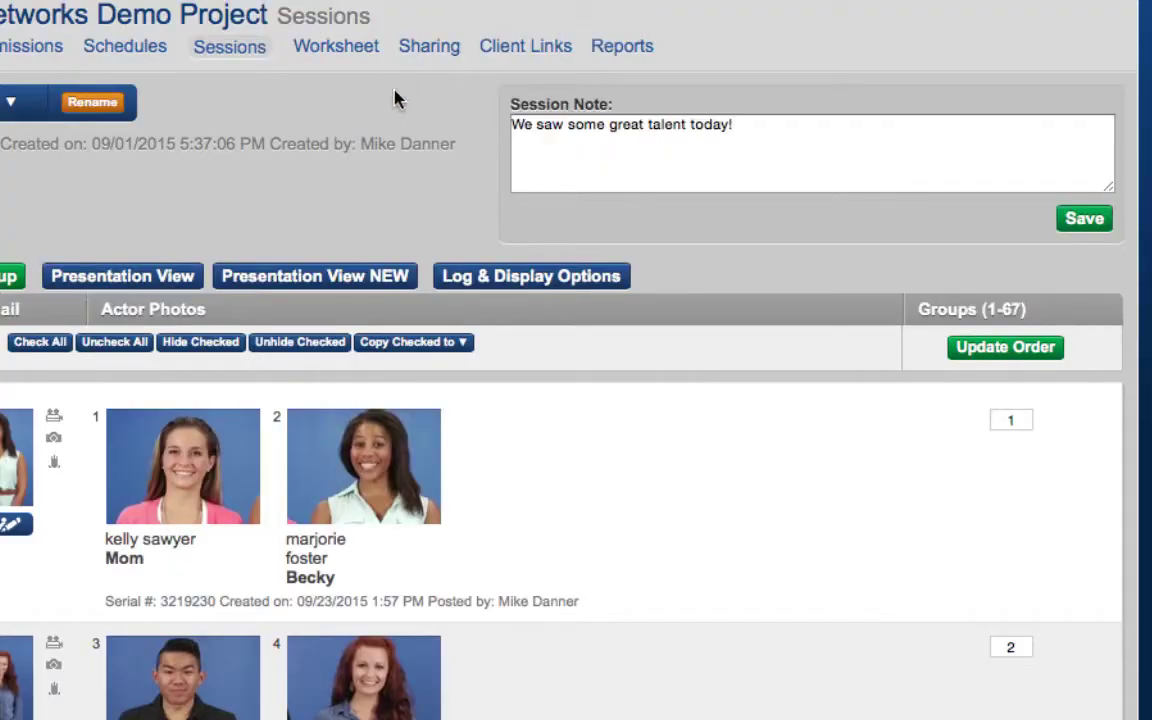
pyautogui.click(510, 285)
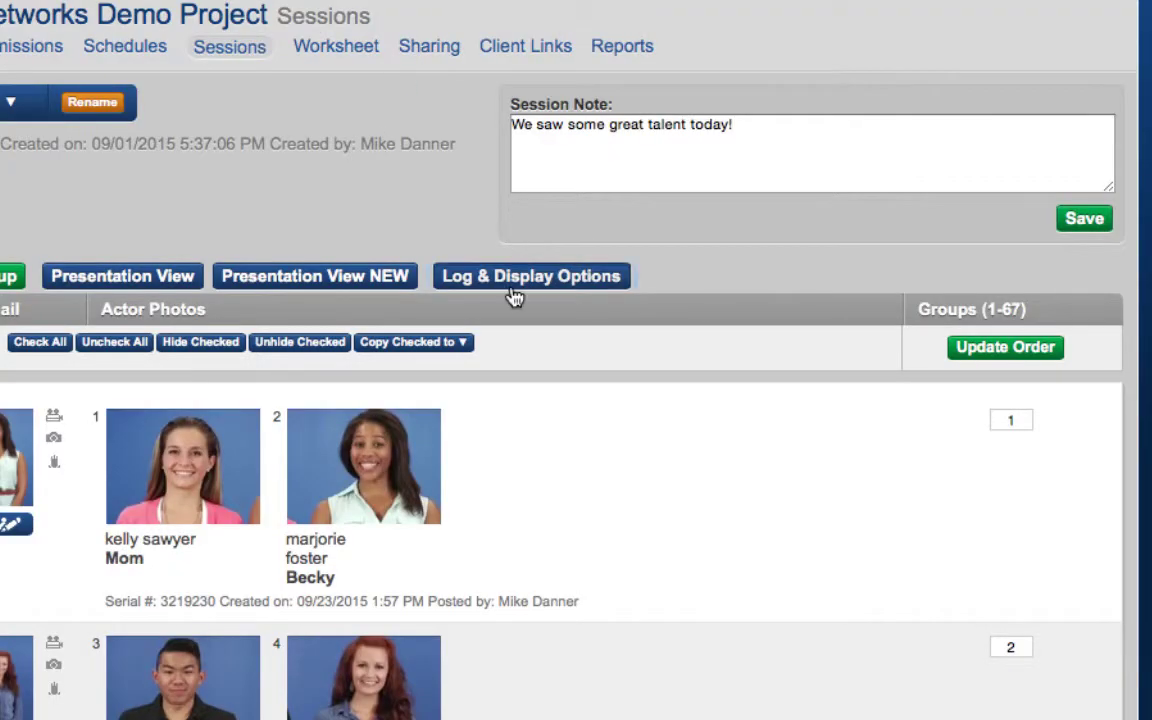
# Set Audio as the Day 1 default media and preview Group 1's presentation on its audio clip
pyautogui.click(331, 476)
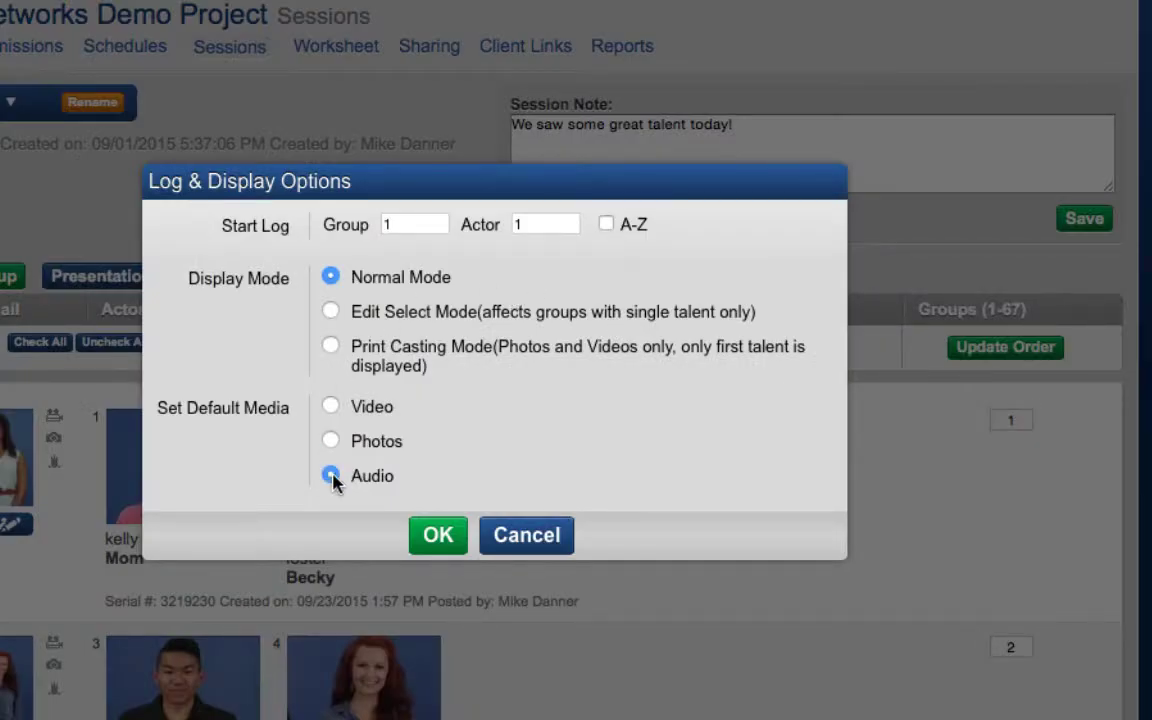
pyautogui.click(438, 537)
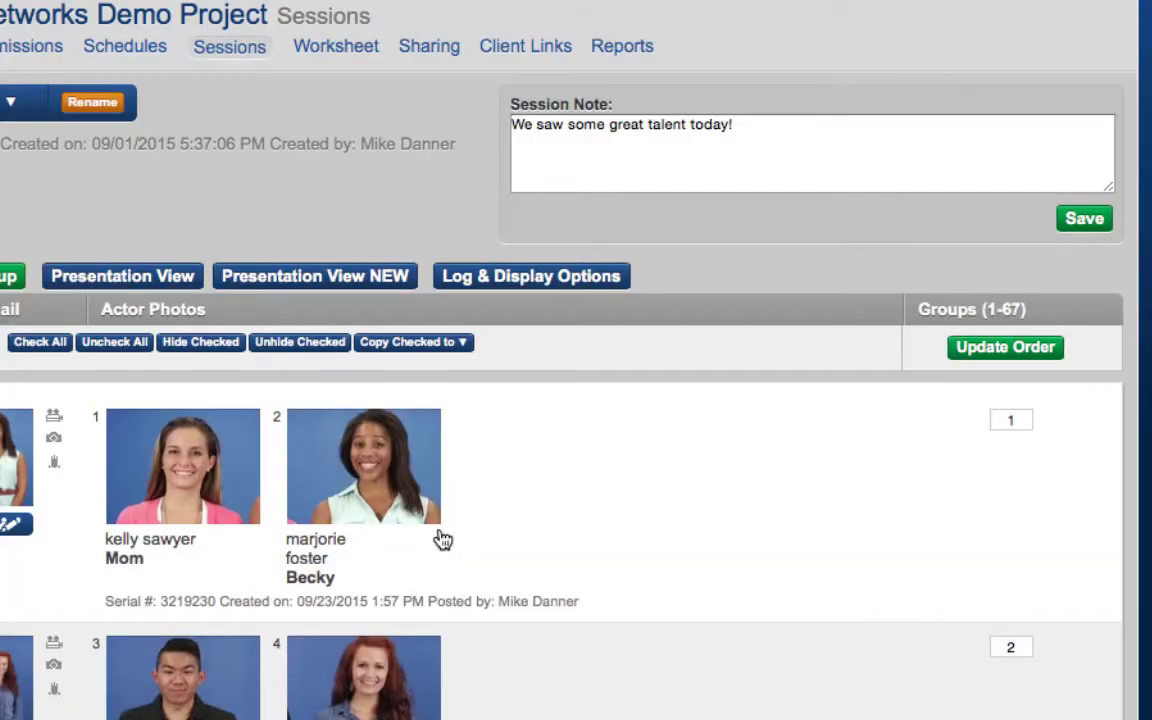
pyautogui.click(145, 289)
# Restore Video as the Day 1 session's default media in Log & Display Options
pyautogui.click(507, 283)
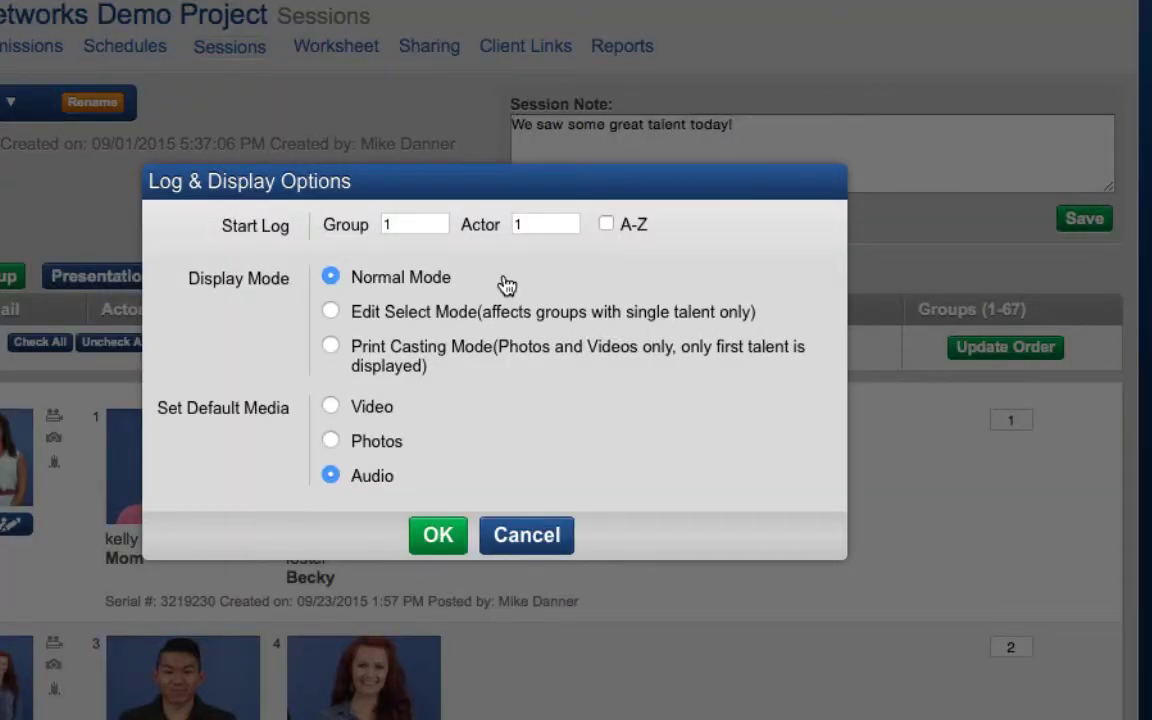
pyautogui.click(331, 406)
pyautogui.click(453, 530)
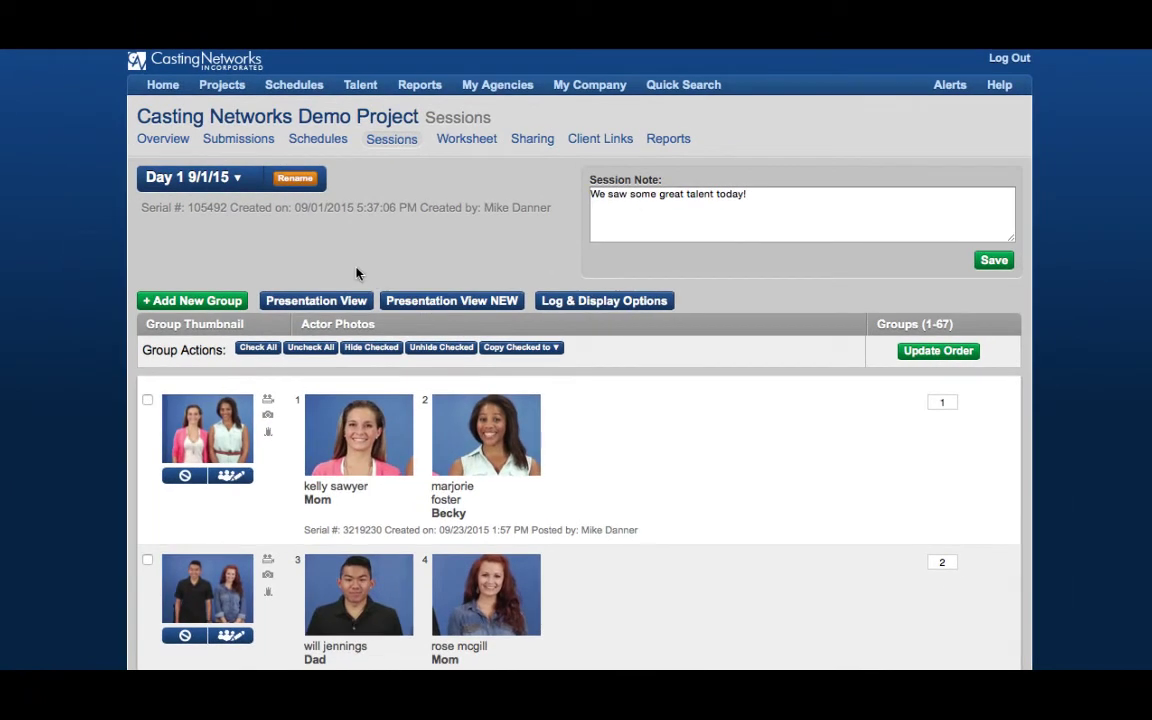